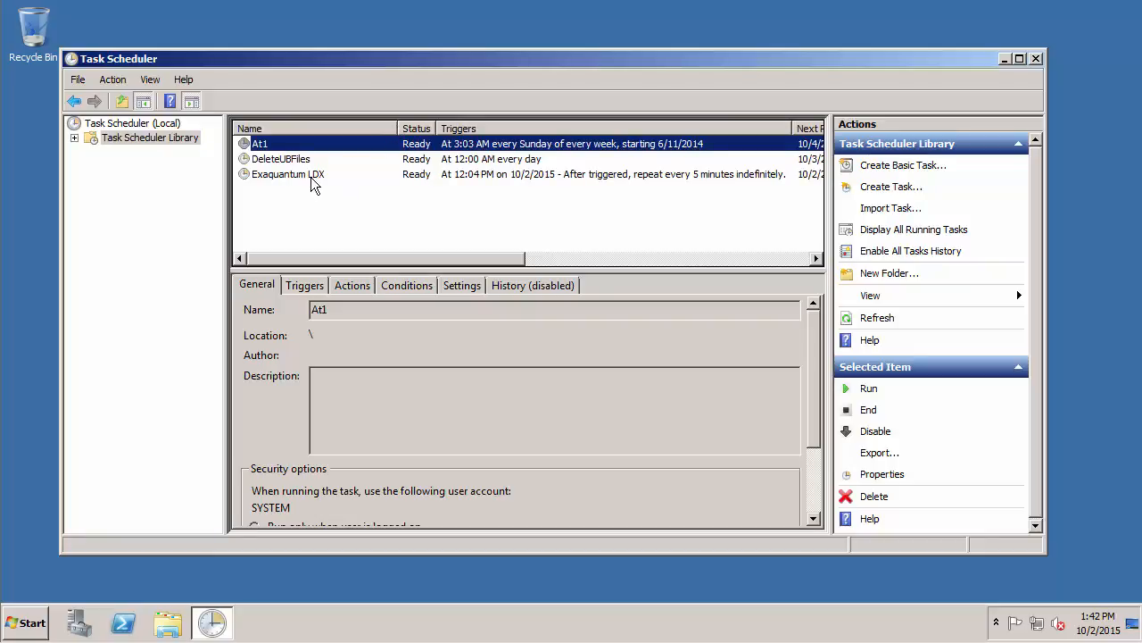
Step: Change the account that runs the Exaquantum LDX scheduled task to quantumuser
left_click(315, 179)
right_click(313, 177)
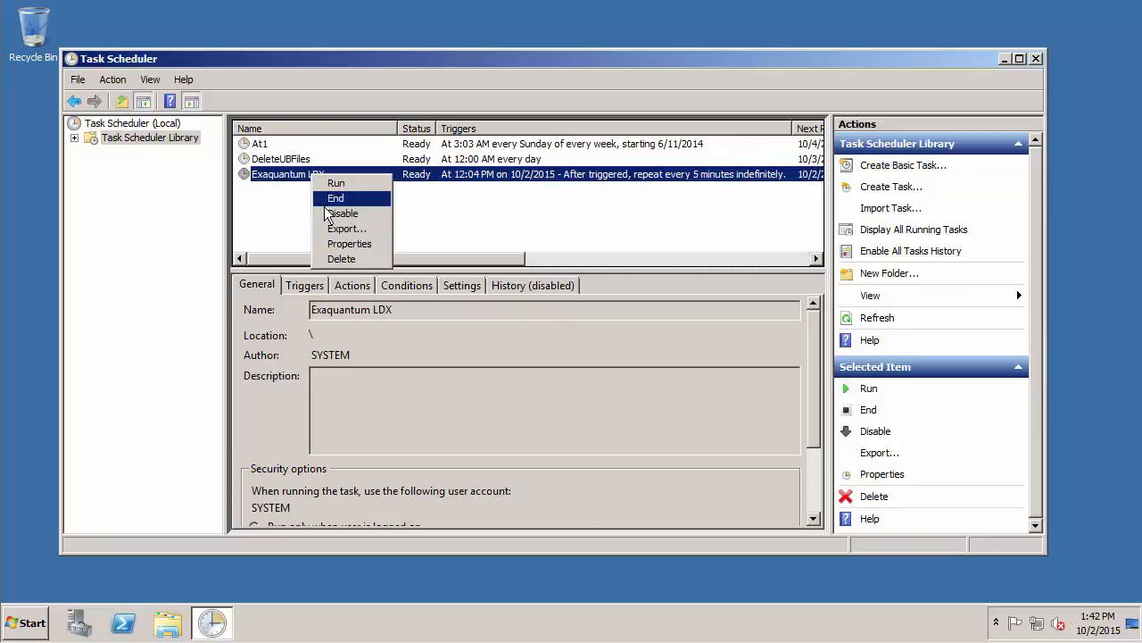
left_click(338, 244)
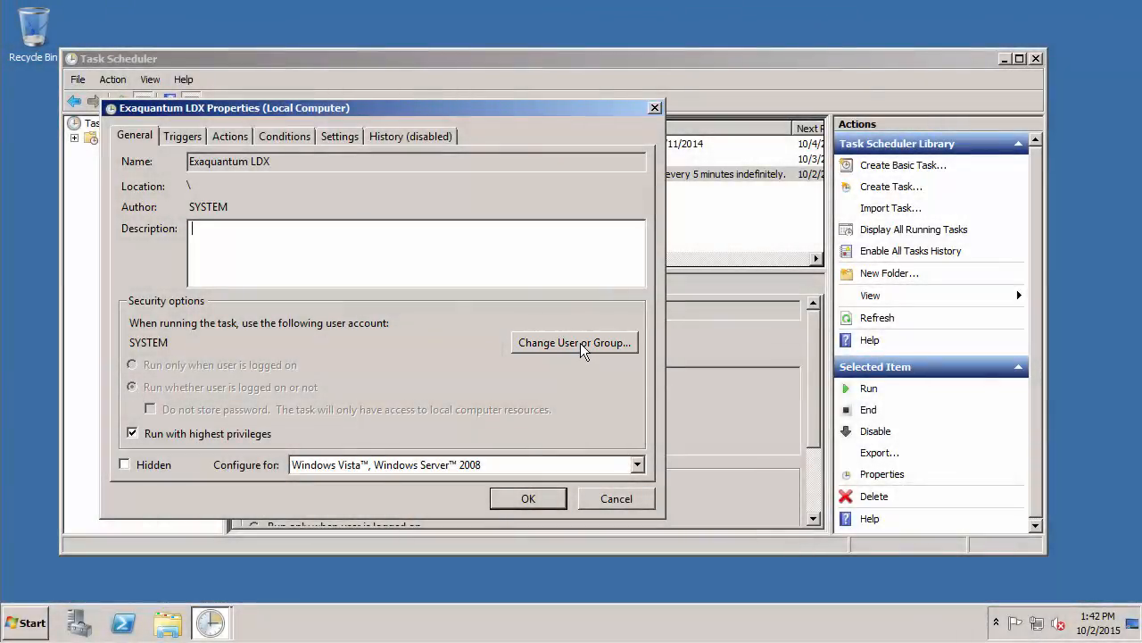
left_click(578, 344)
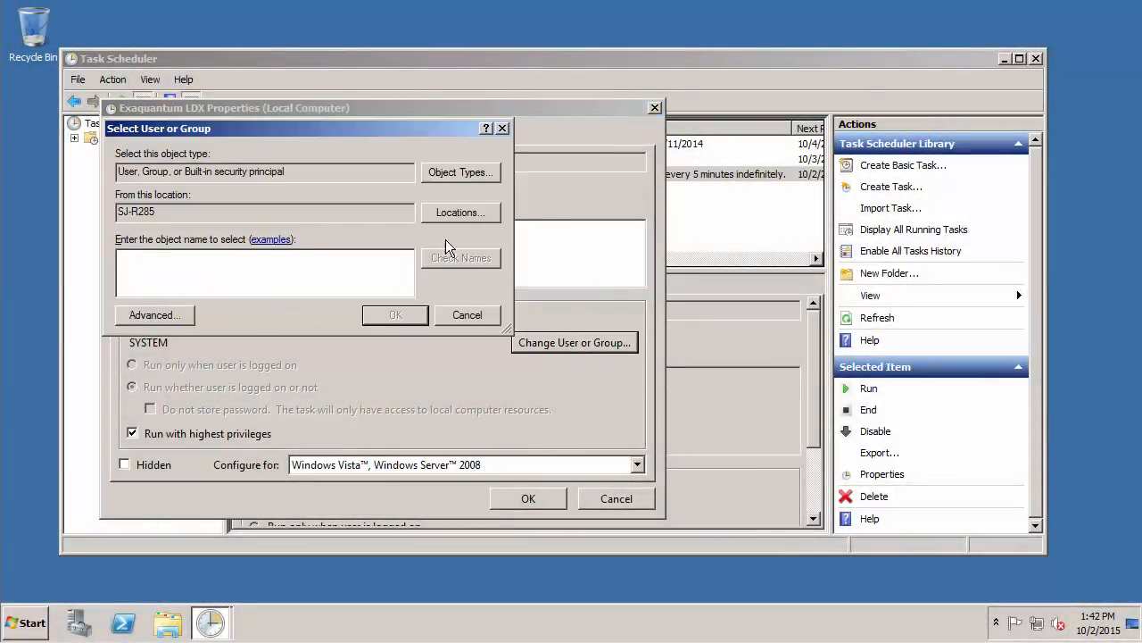
type("quantumuser")
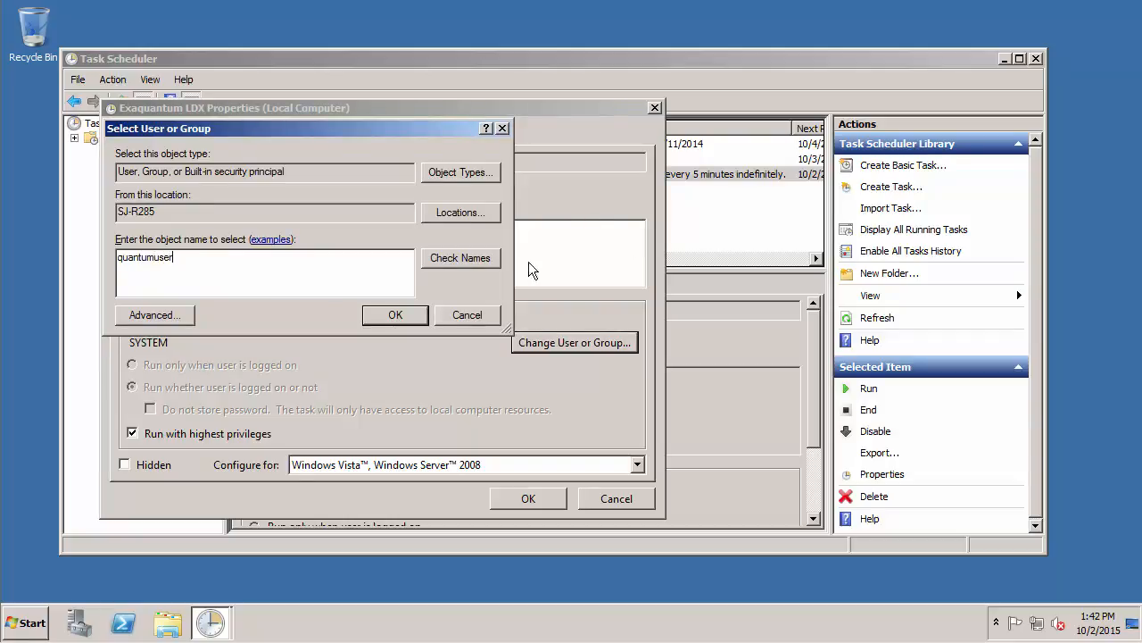
left_click(449, 259)
left_click(396, 317)
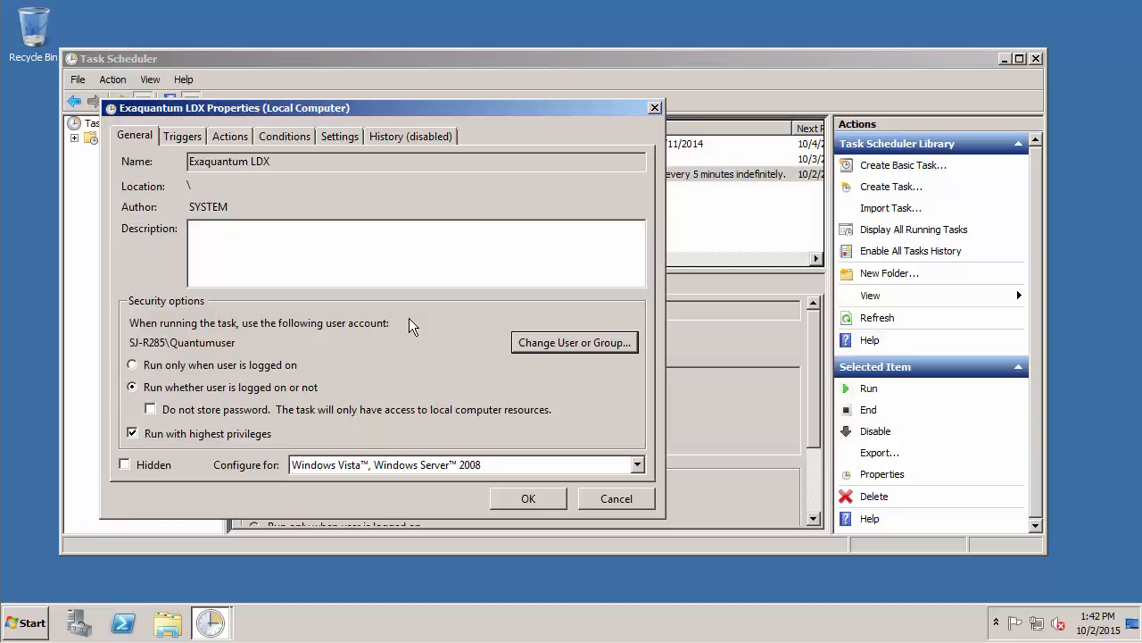
Step: Save the task's properties by supplying the run-as account's password, and close Task Scheduler
left_click(527, 499)
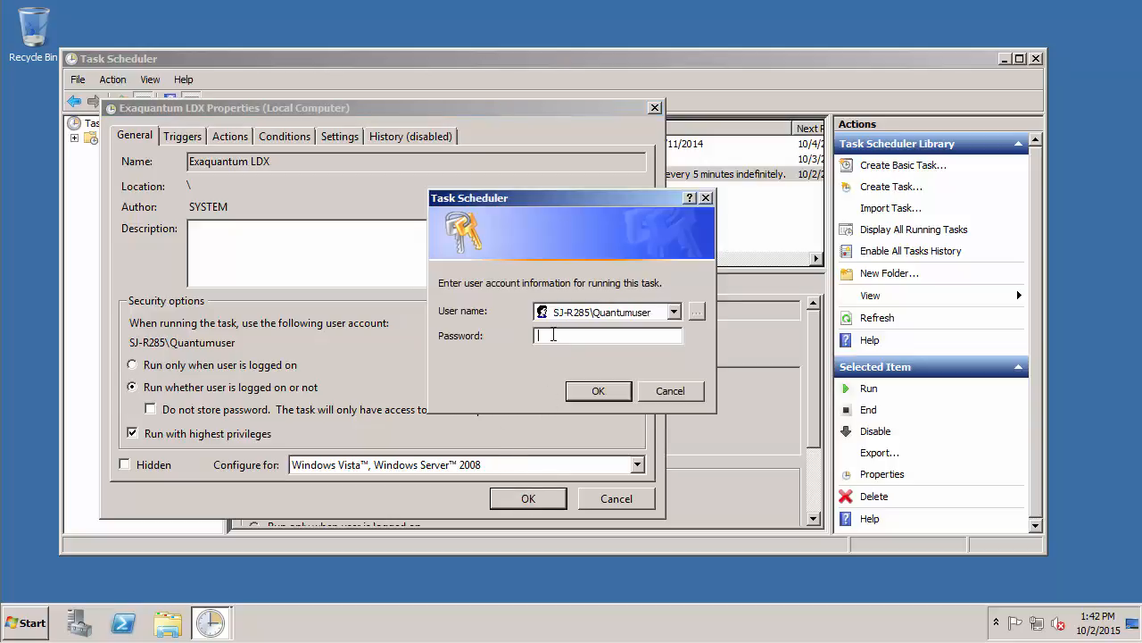
type("********")
left_click(618, 391)
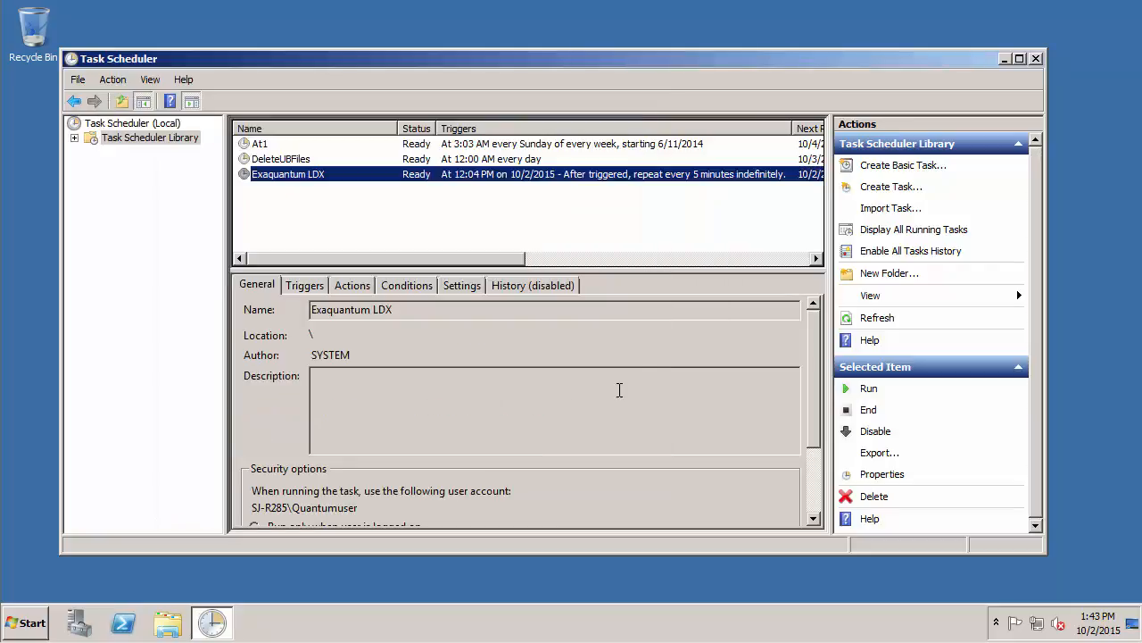
left_click(1037, 59)
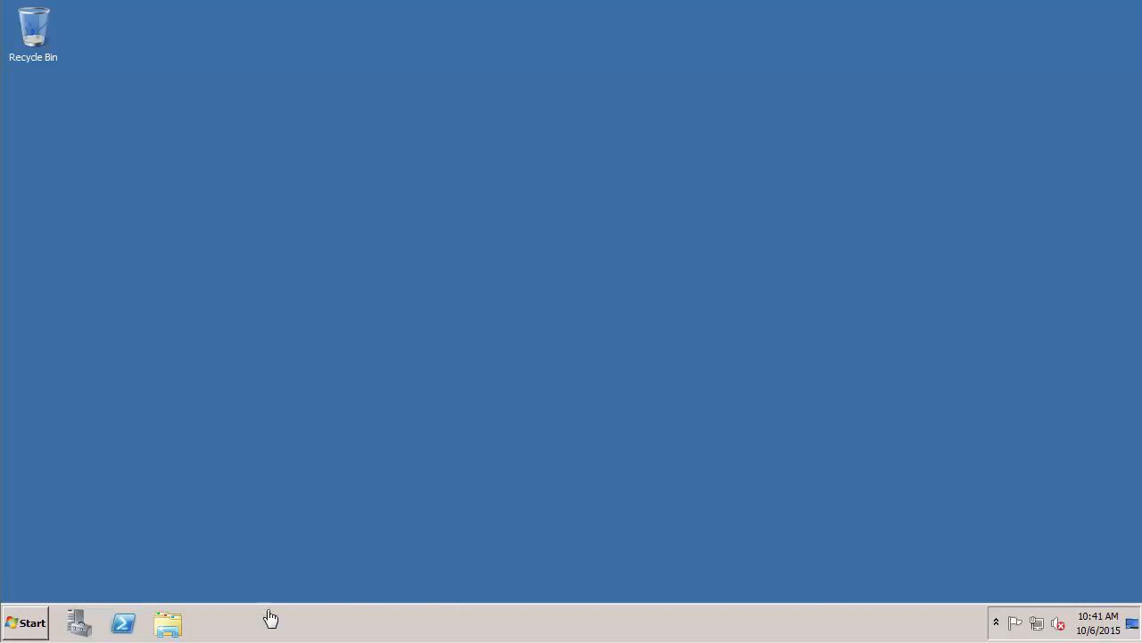
Step: Open SQL Server Management Studio and connect to the SJ-R285 database engine with Windows Authentication
left_click(29, 625)
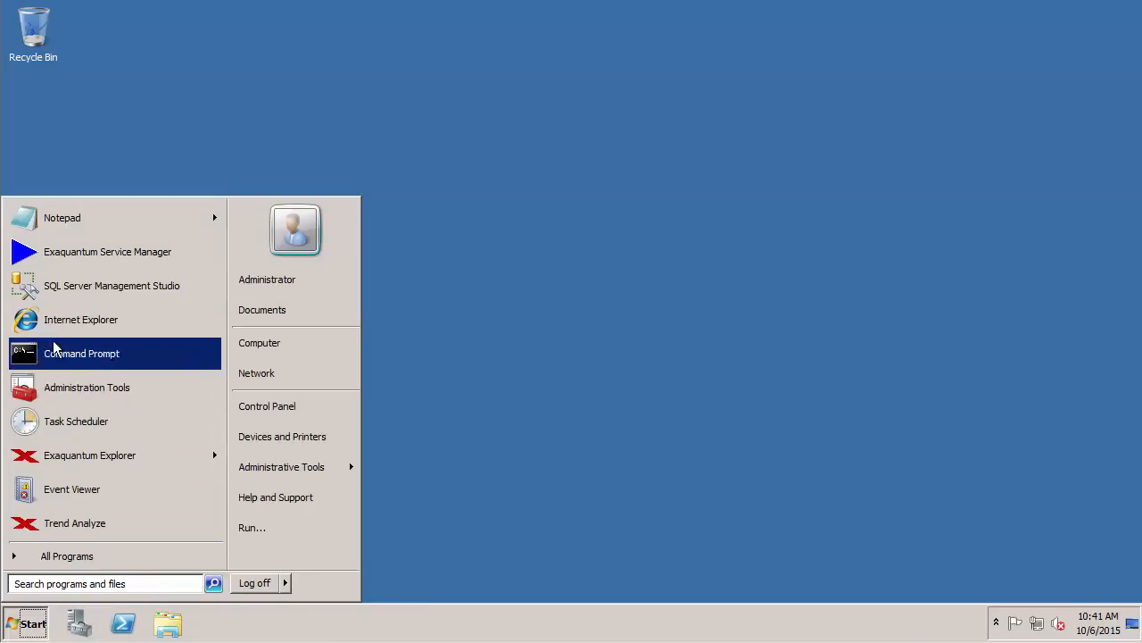
left_click(72, 289)
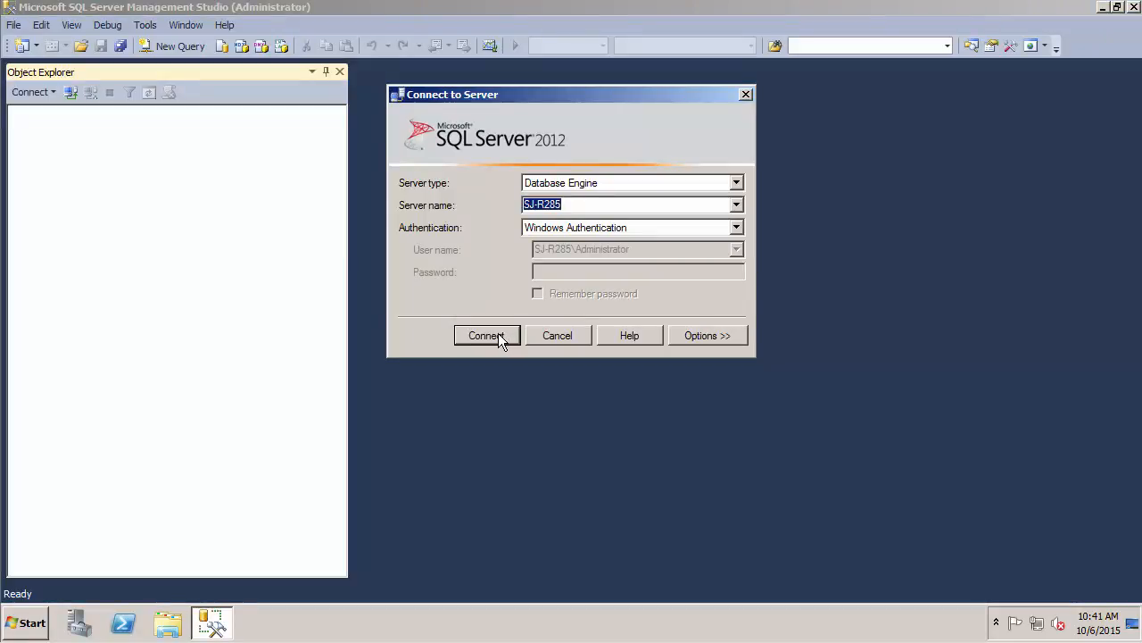
left_click(498, 333)
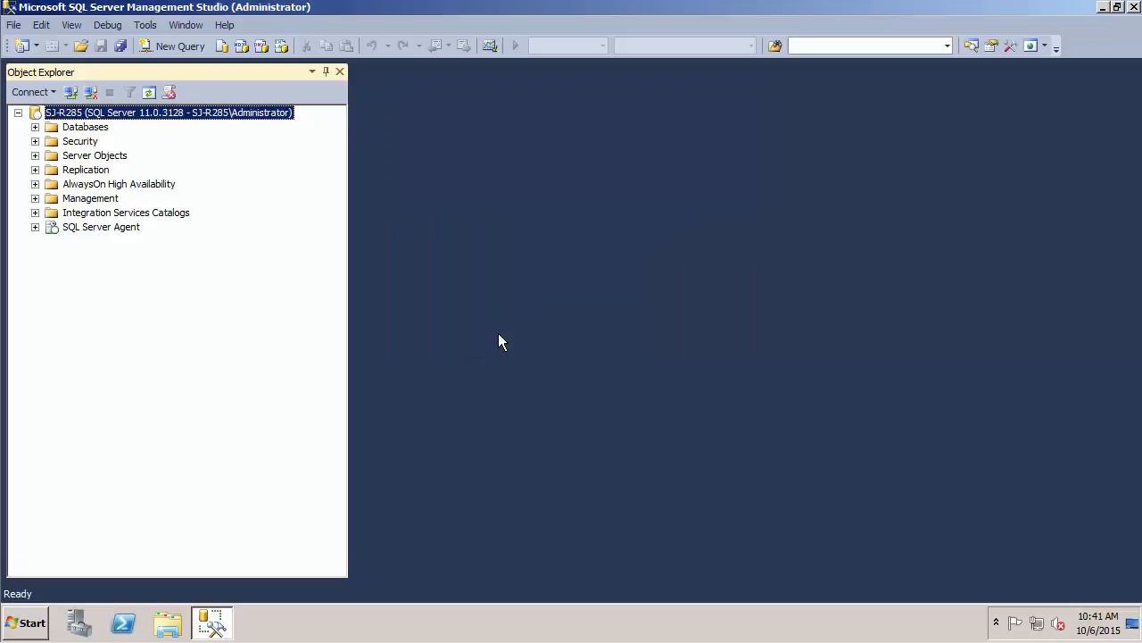
Step: Start a new linked server named LIMS under Server Objects, using the SQL Server Native Client 11.0 provider
left_click(35, 156)
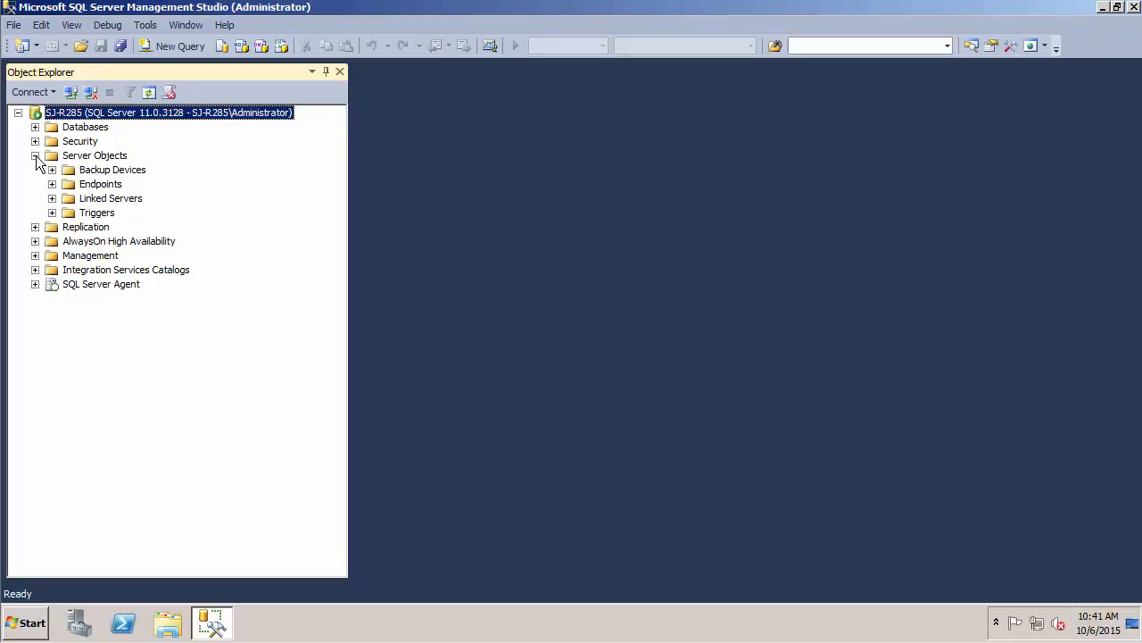
right_click(121, 204)
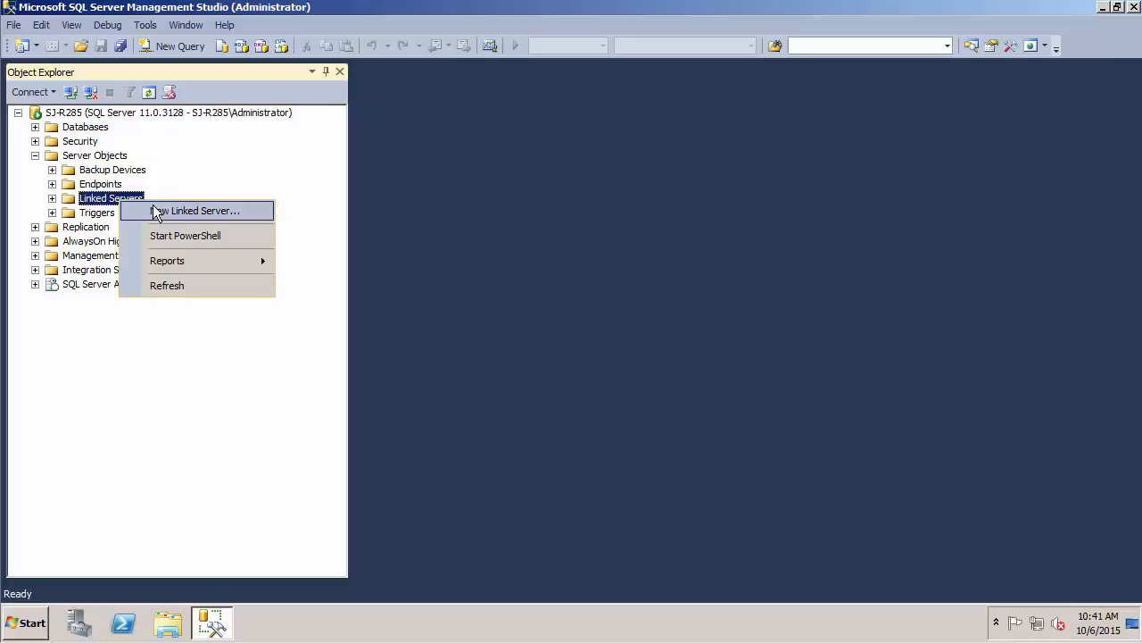
left_click(197, 212)
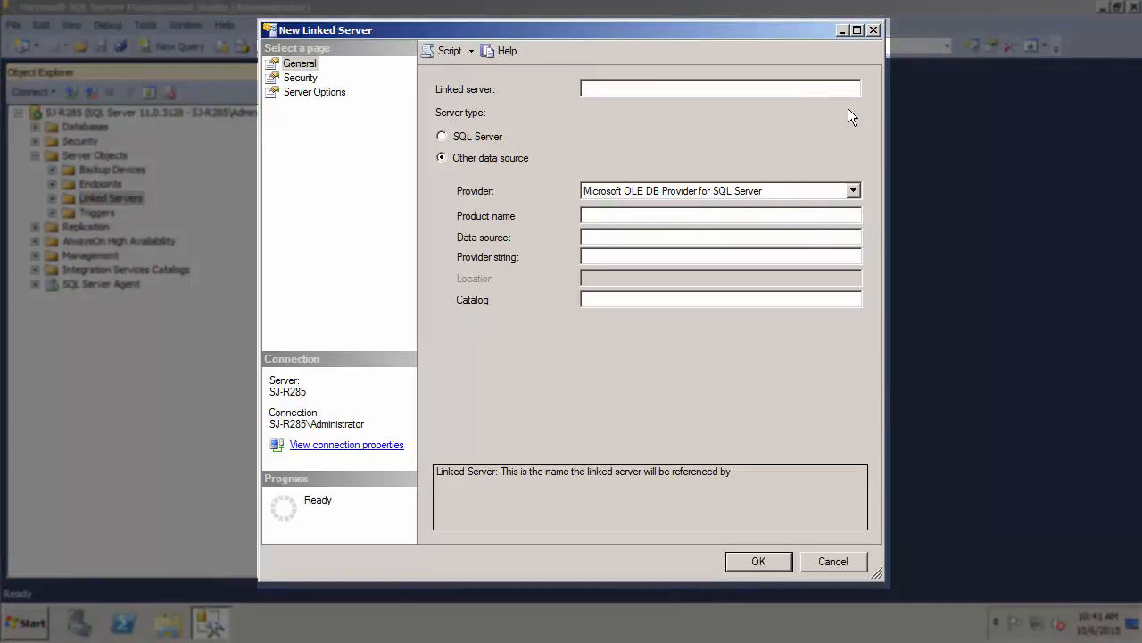
type("LIMS")
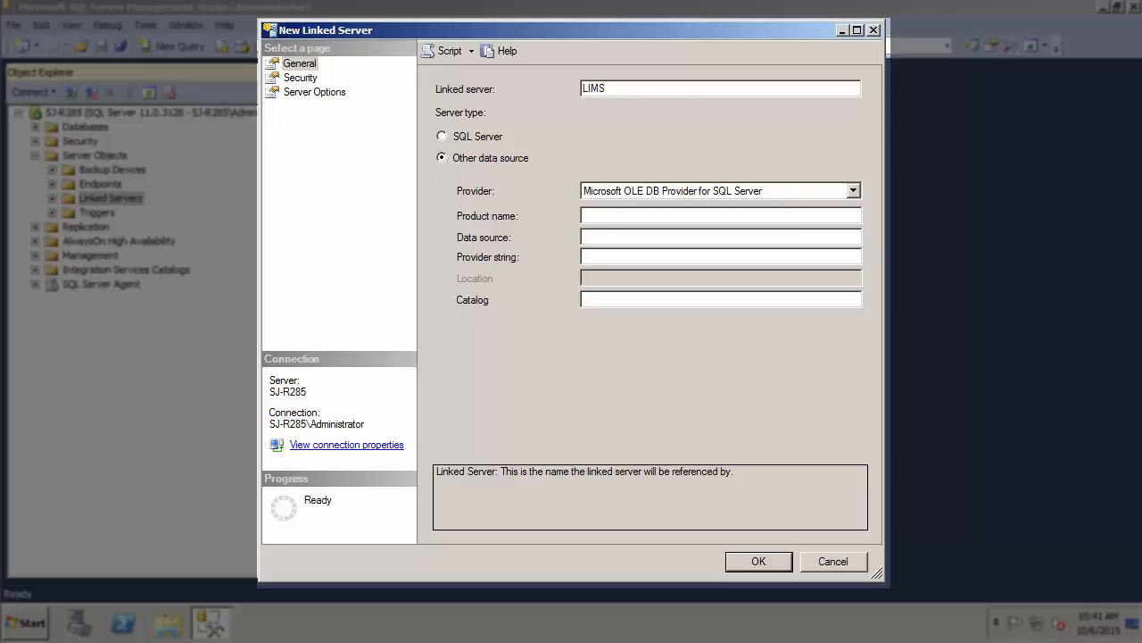
left_click(854, 191)
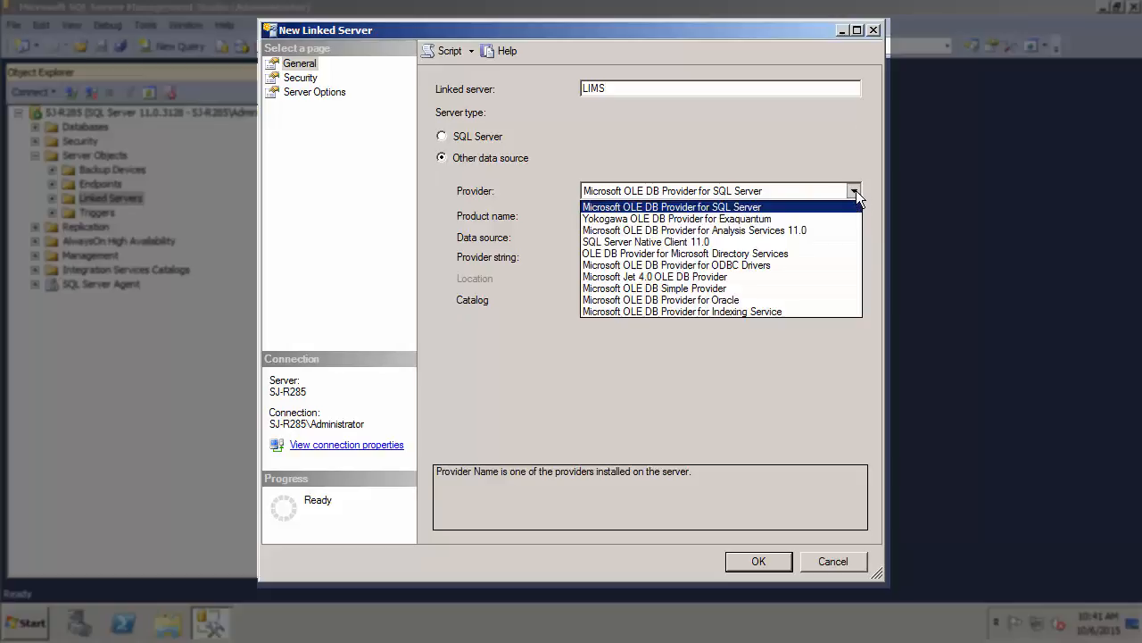
left_click(684, 242)
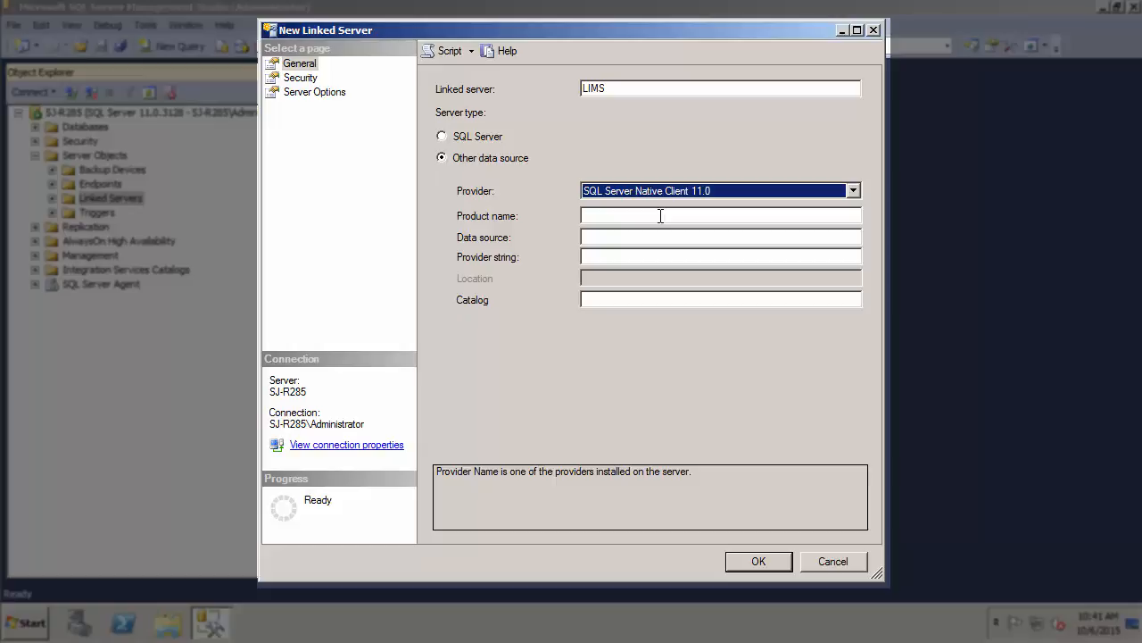
Step: Set the linked server's product name and data source to SJ-R285 and its catalog to QLims
left_click(660, 215)
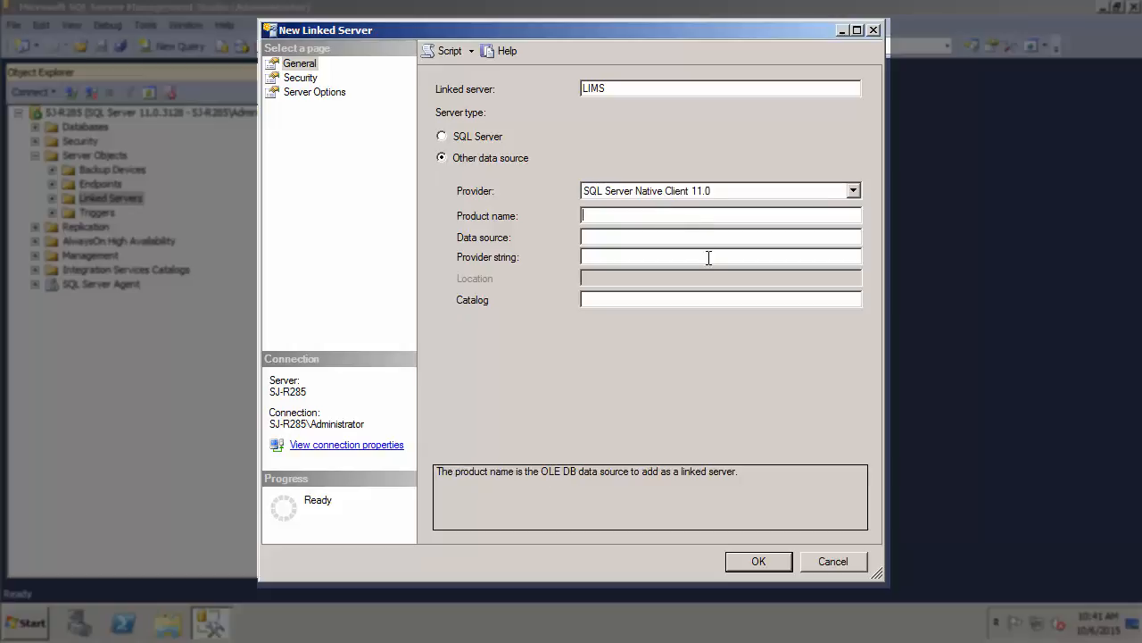
type("SJ-R285")
left_click_drag(635, 215, 499, 216)
key("ctrl+c")
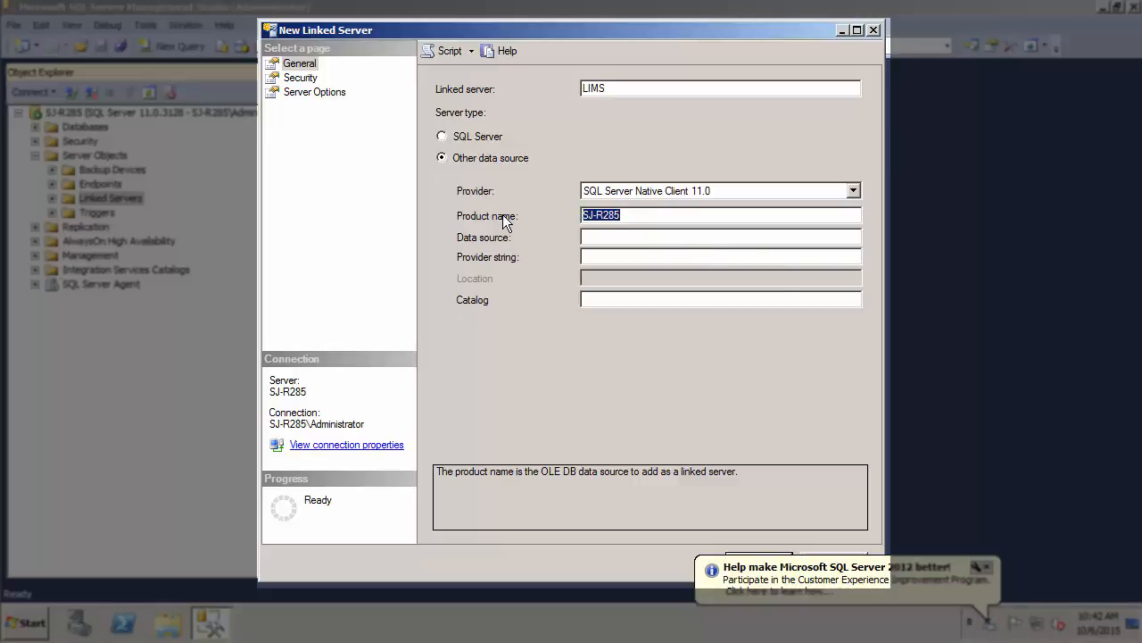
left_click(596, 237)
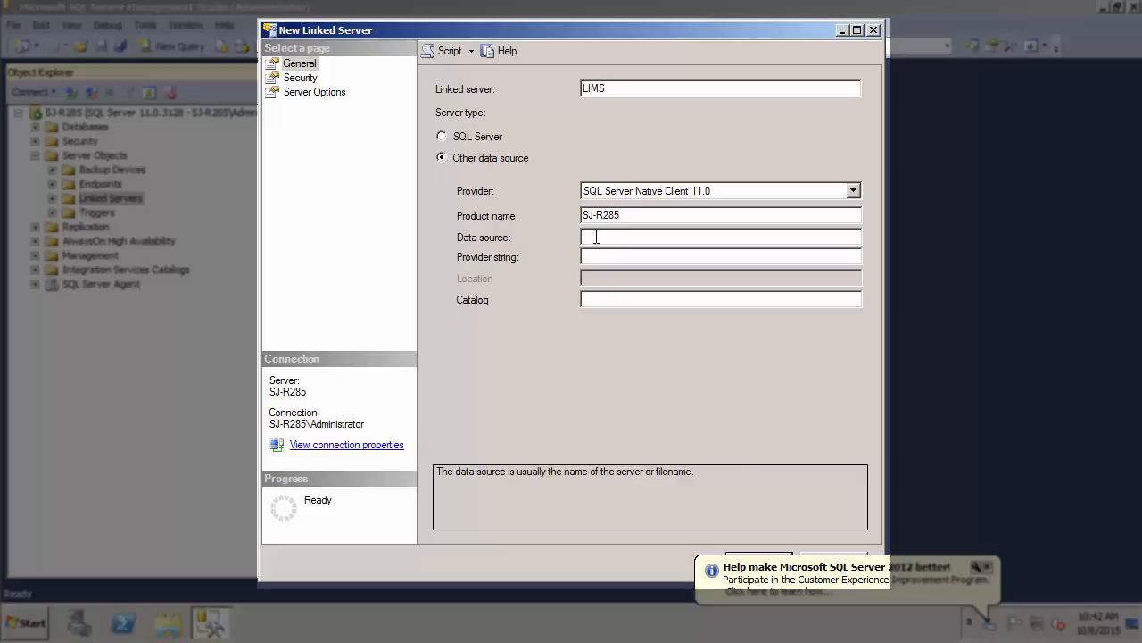
key("ctrl+v")
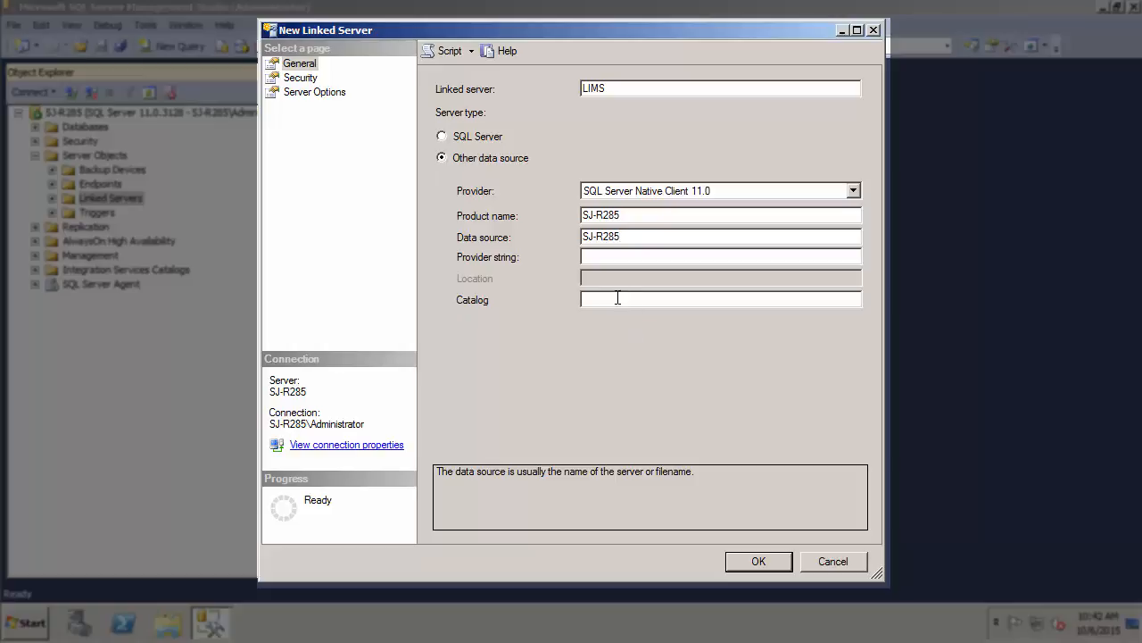
left_click(616, 298)
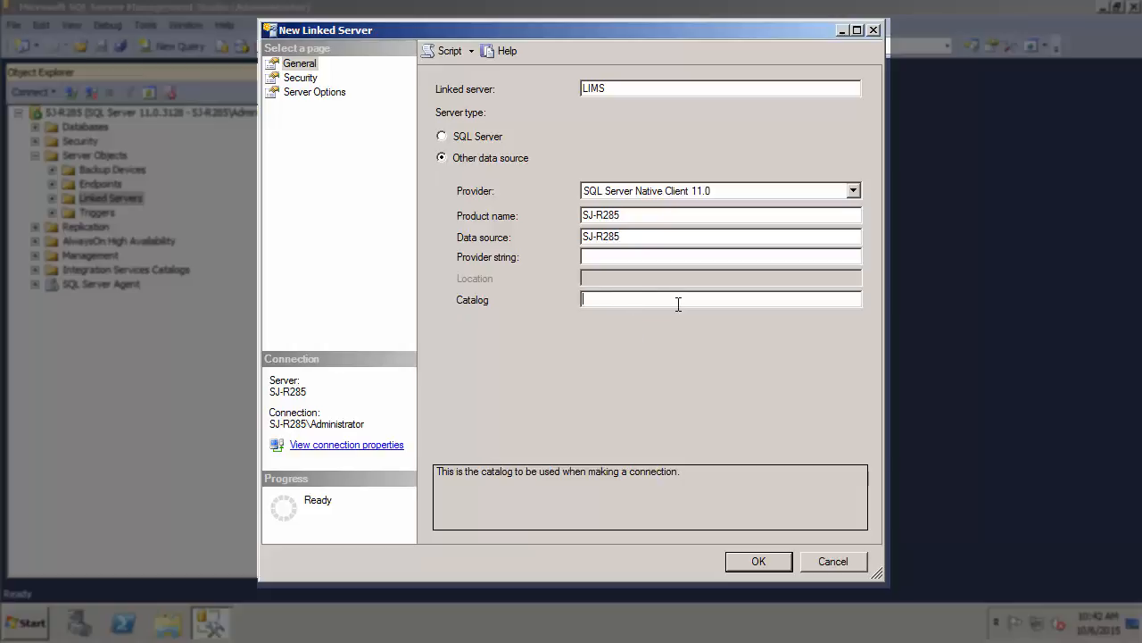
type("QLims")
Step: Set a specific security context with remote login LIMS and its password, then create the linked server and select it under Linked Servers
left_click(312, 78)
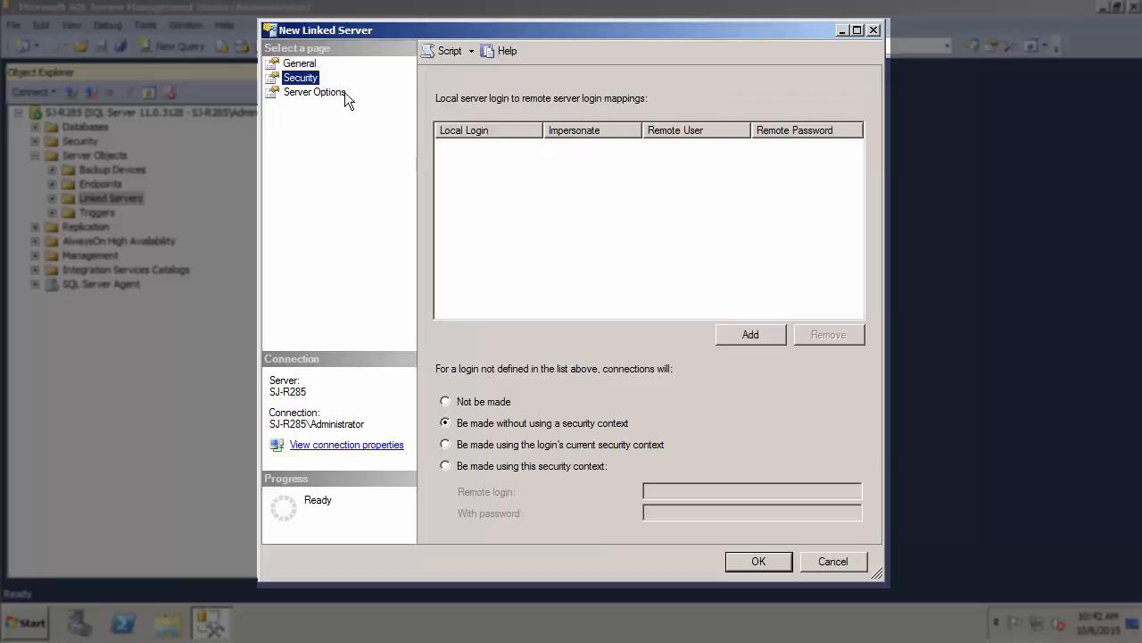
left_click(516, 466)
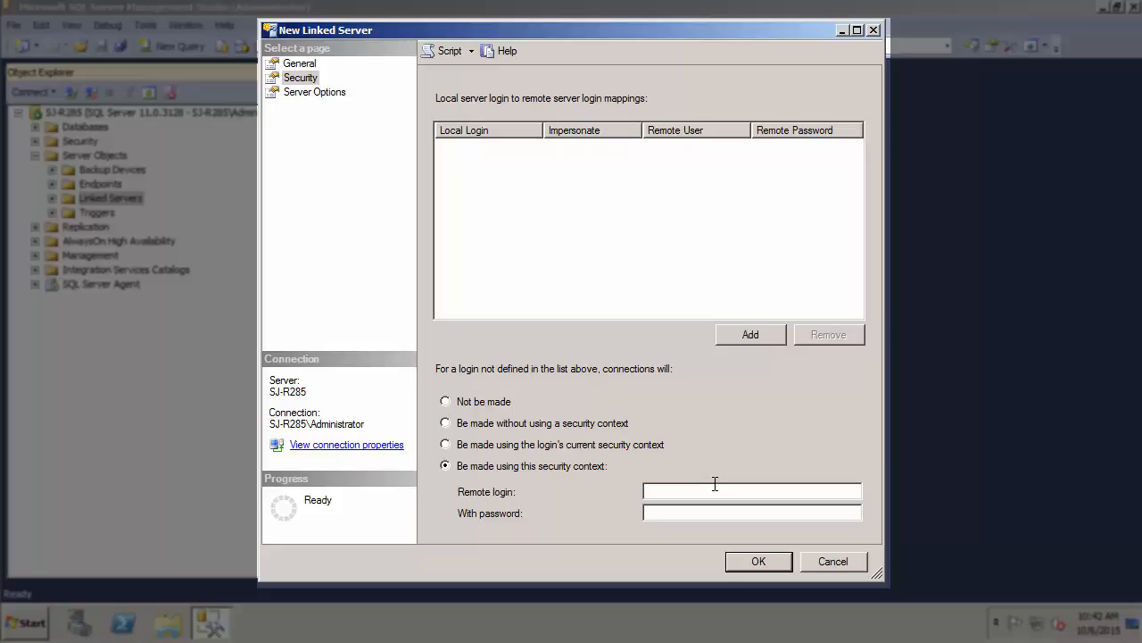
type("LIMS")
key("Tab")
type("*********")
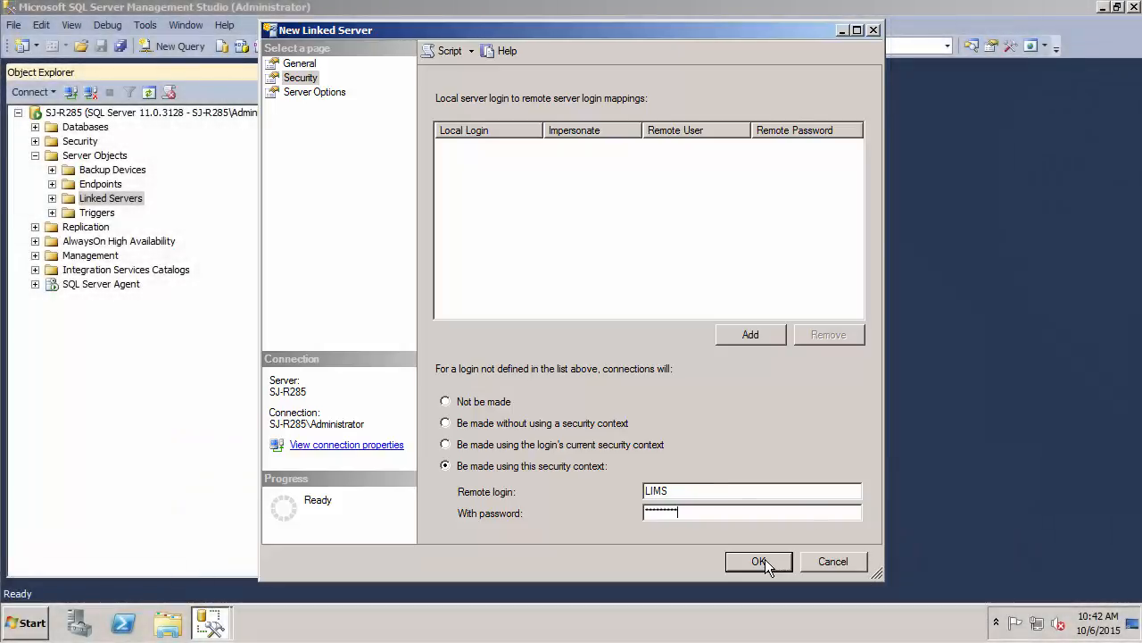
left_click(760, 561)
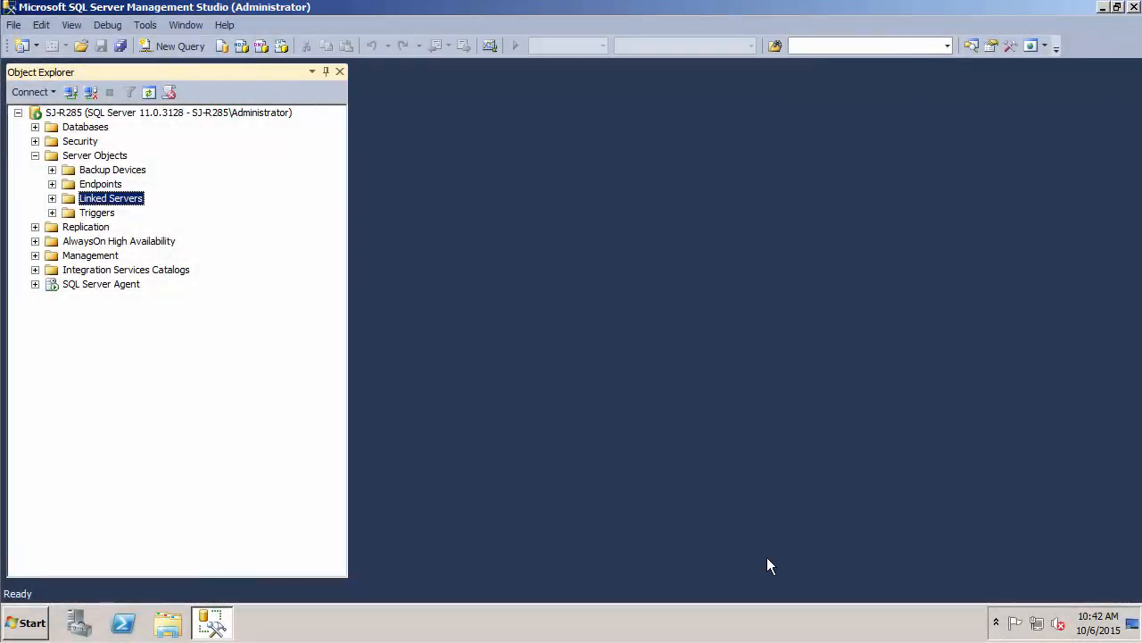
left_click(52, 198)
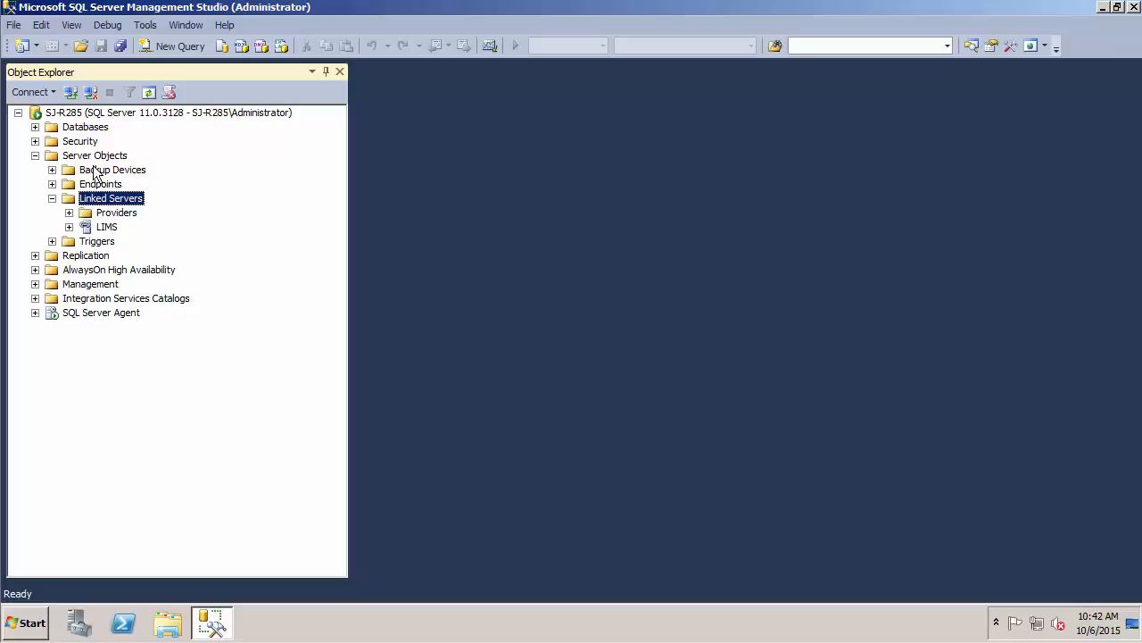
left_click(108, 228)
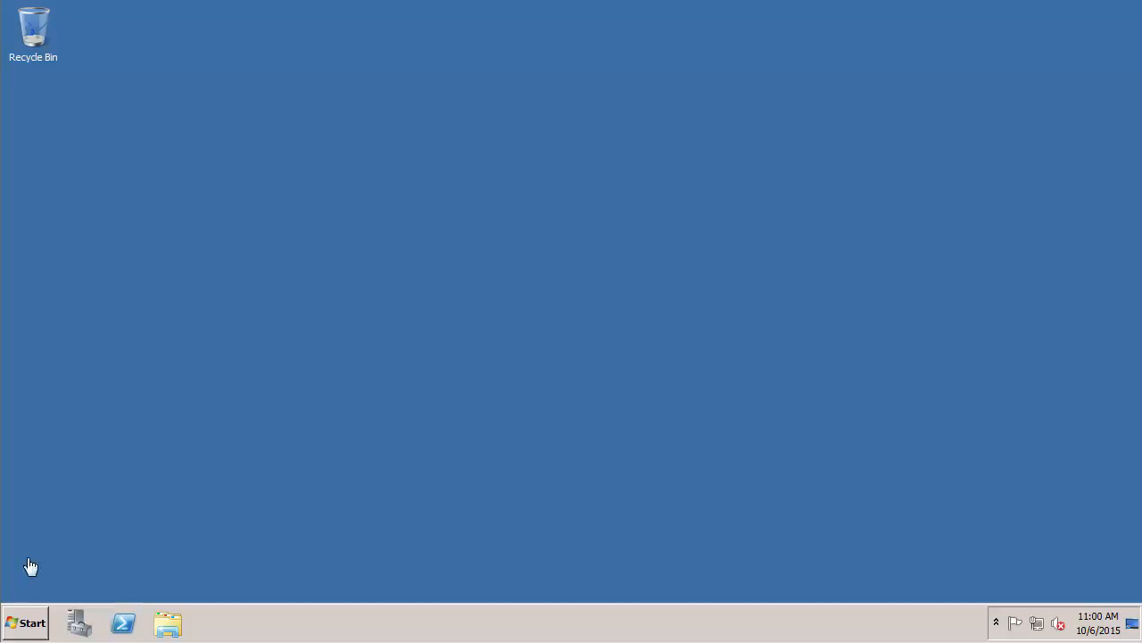
Step: Reopen SQL Server Management Studio and connect to the SJ-R285 database engine
left_click(24, 624)
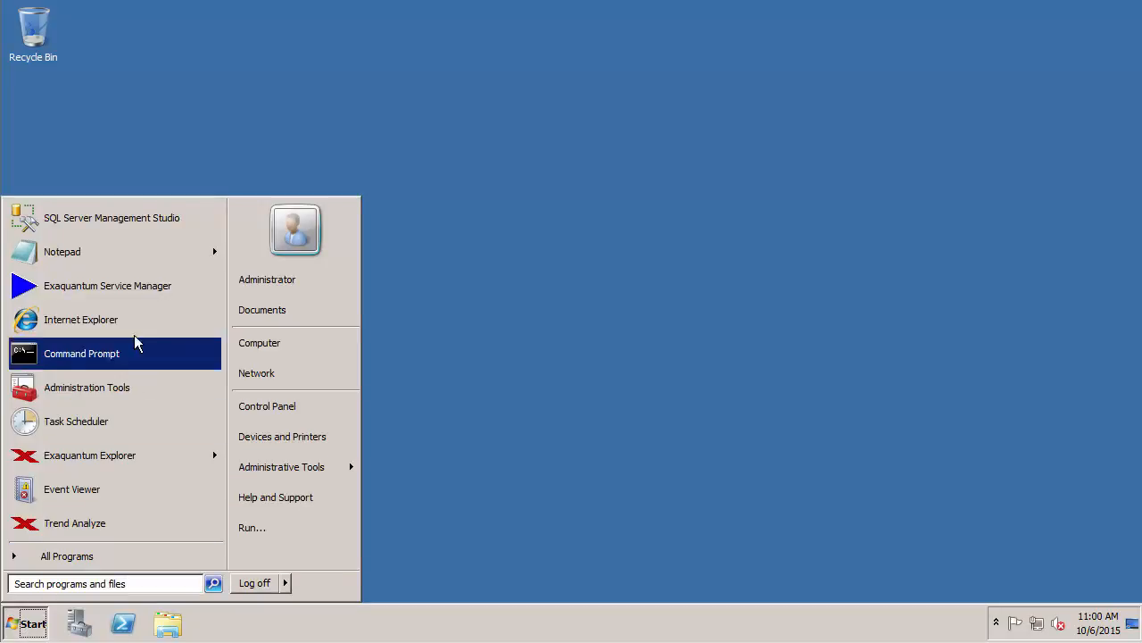
left_click(119, 222)
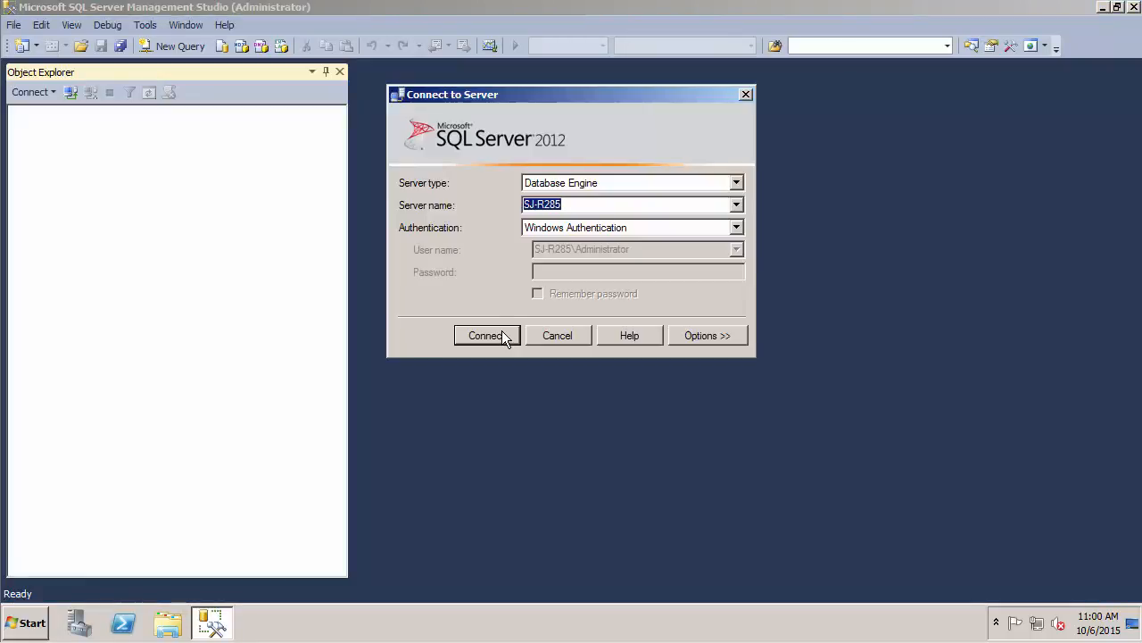
left_click(486, 336)
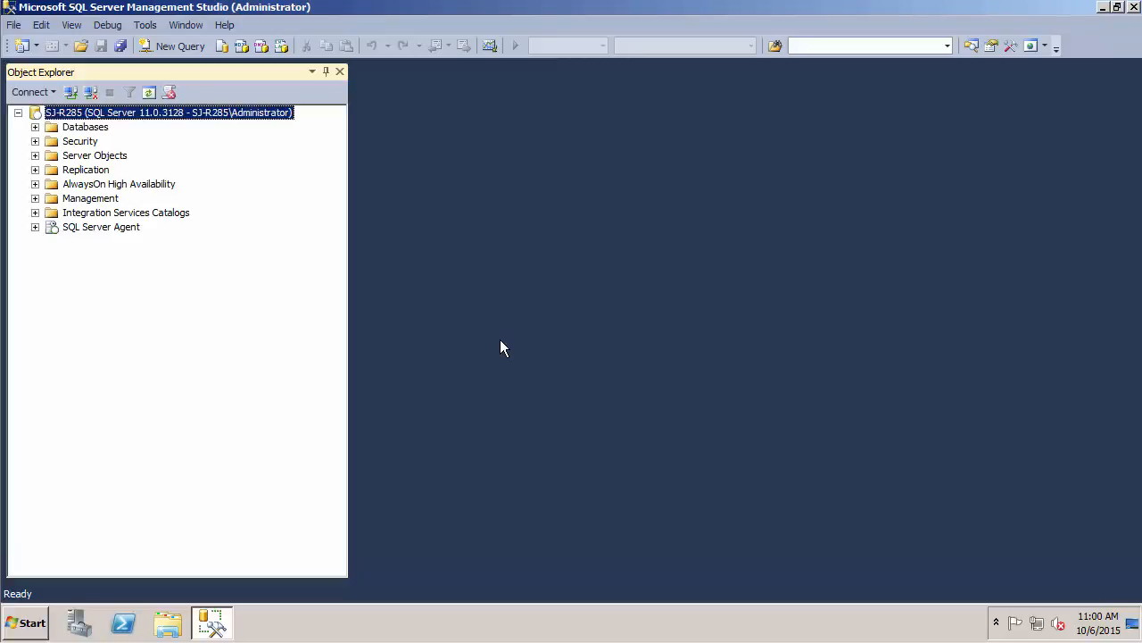
Step: Expand the QLIMS database down to the stored procedures in its Programmability folder
left_click(35, 128)
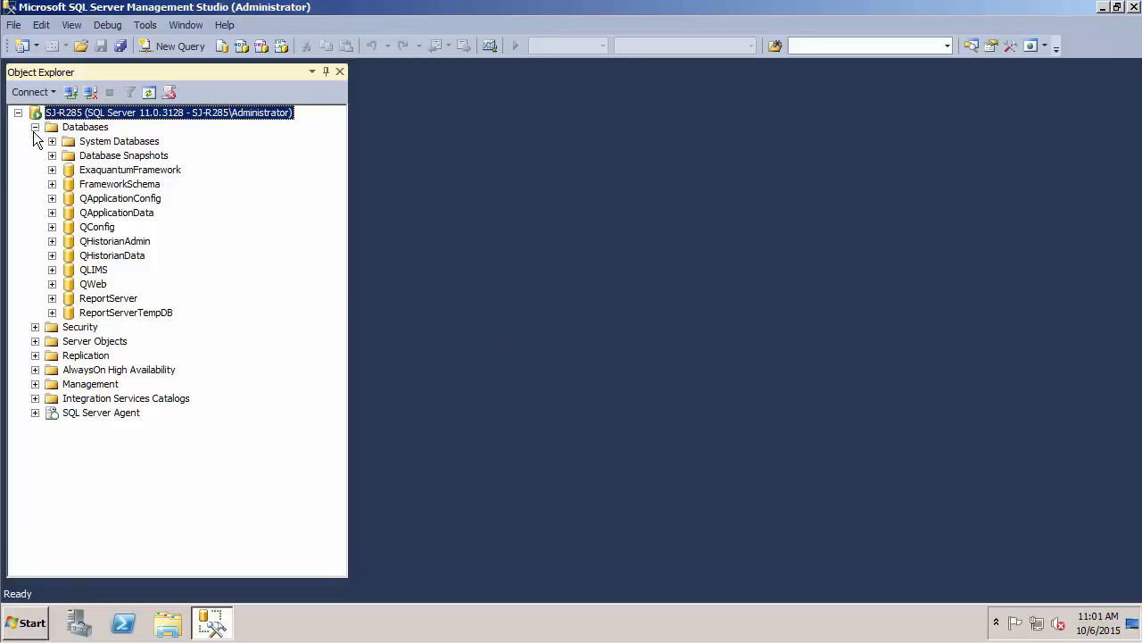
left_click(52, 269)
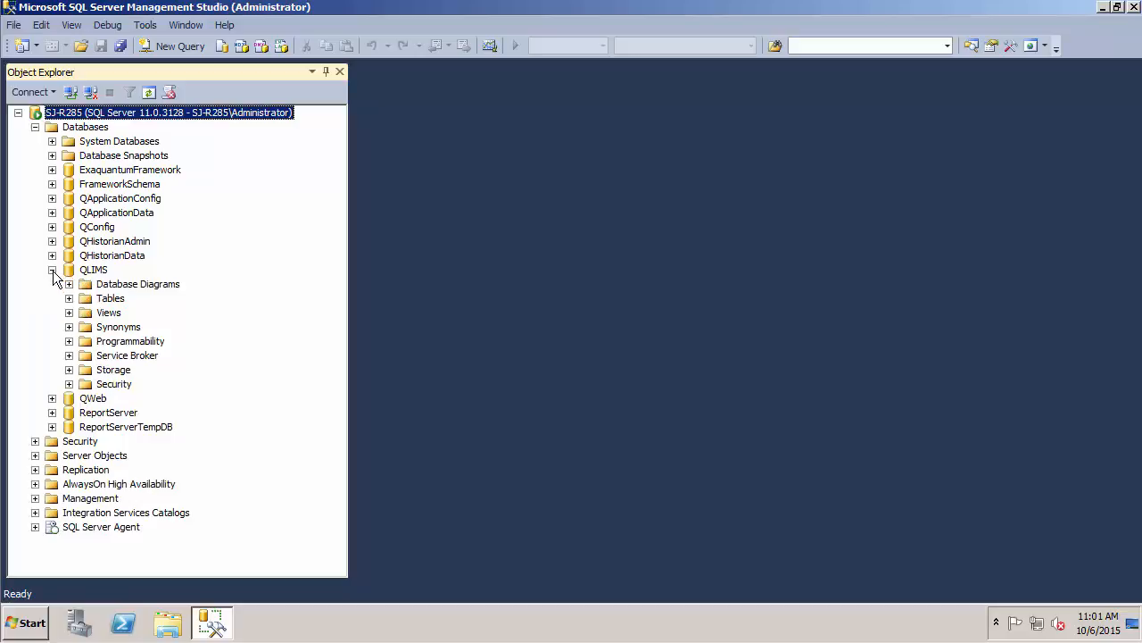
left_click(70, 344)
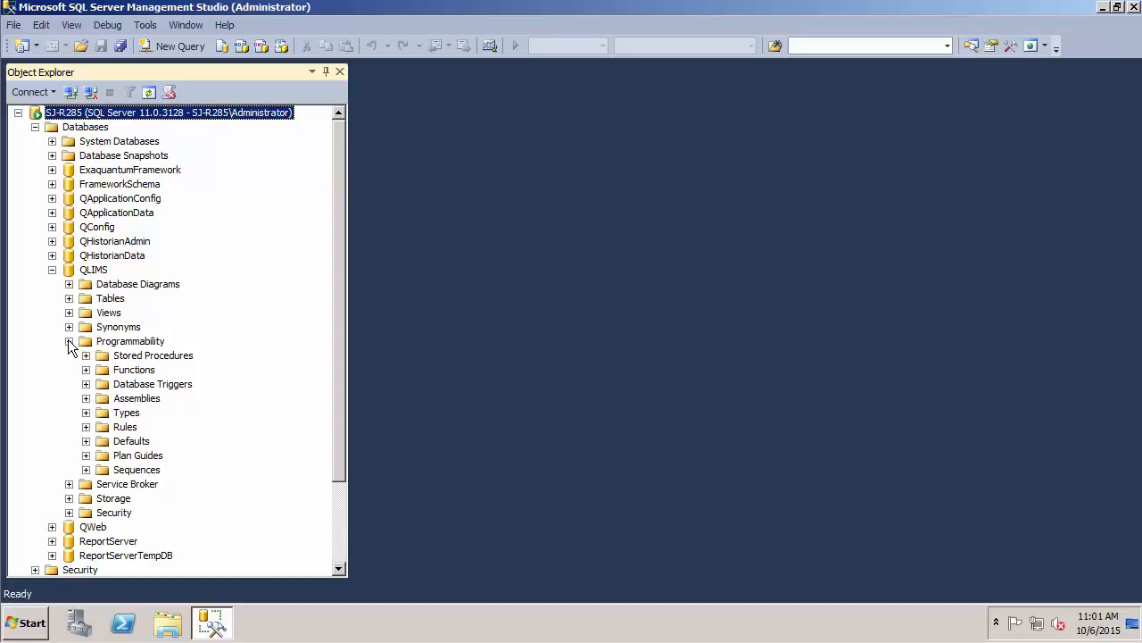
left_click(85, 356)
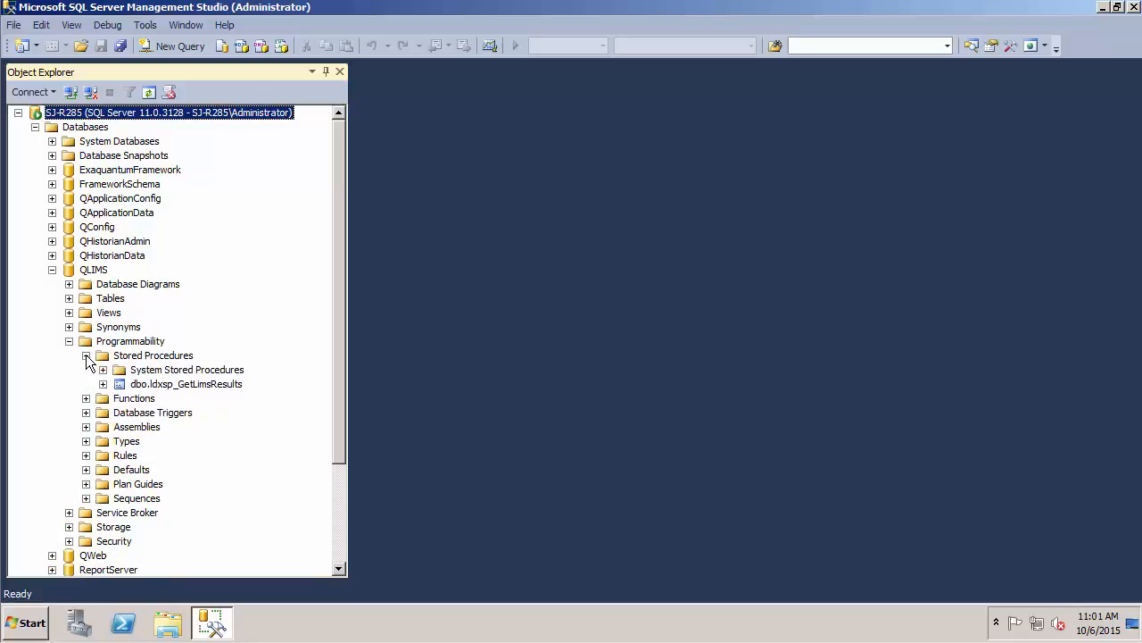
Step: Open the stored procedure dbo.ldxsp_GetLimsResults for modification and go to its FROM and WHERE clauses
left_click(204, 388)
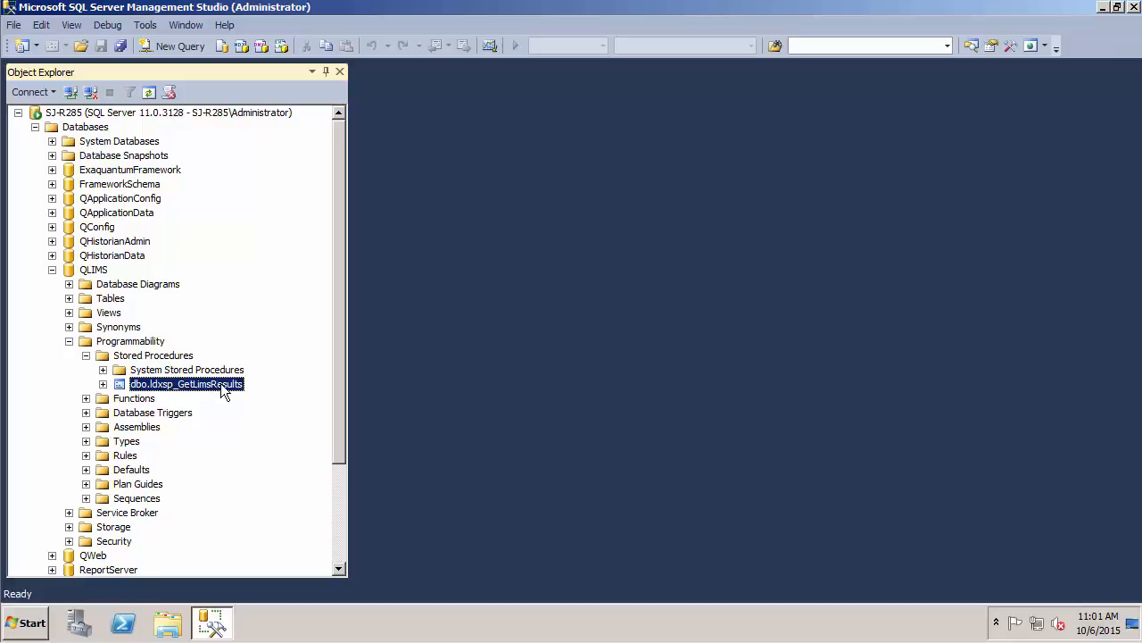
right_click(223, 393)
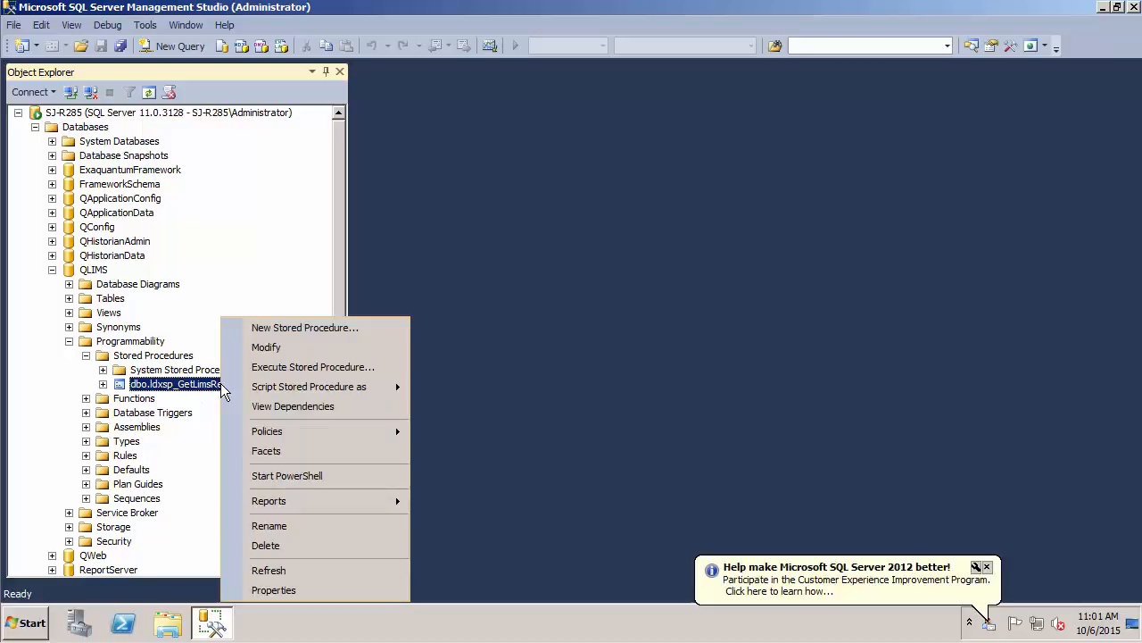
left_click(273, 348)
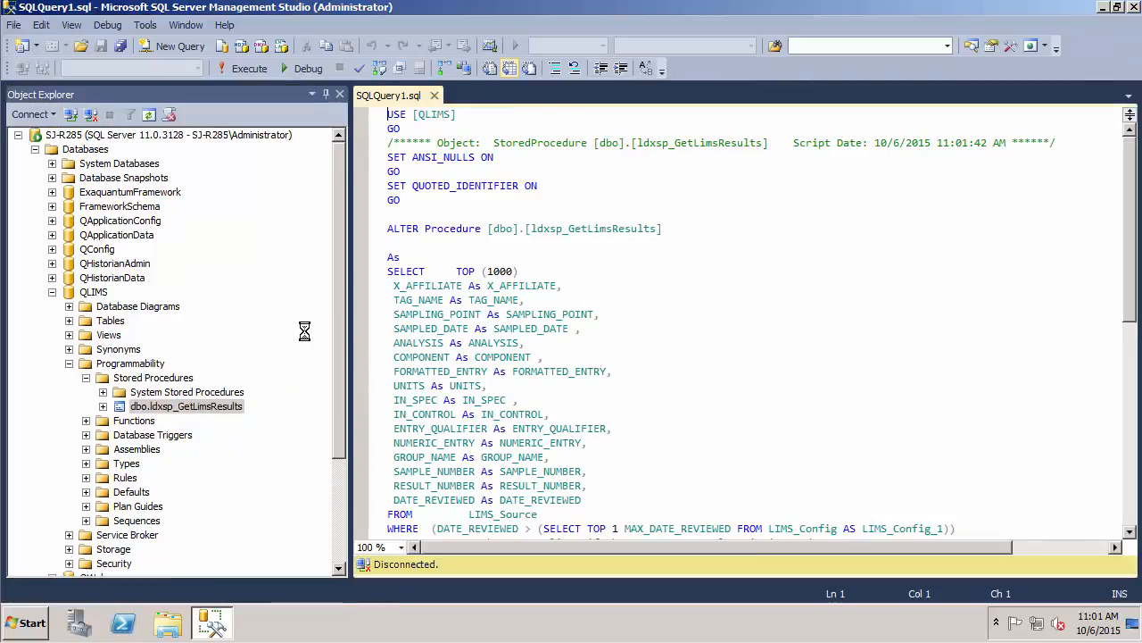
scroll(665, 344, "down", 2)
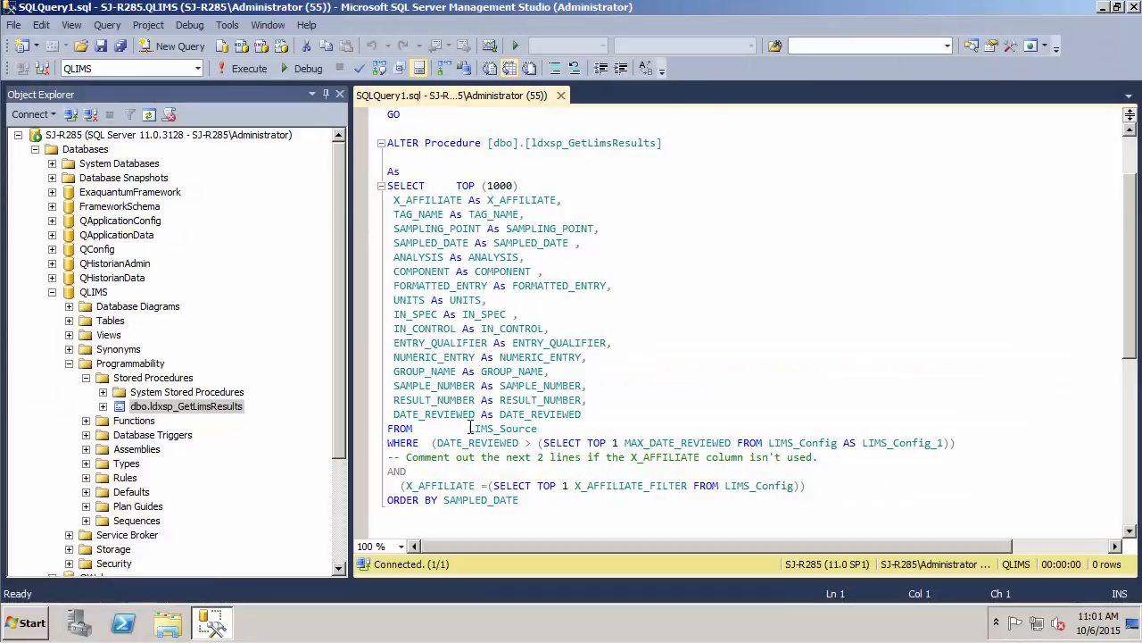
Step: Expand the server's Server Objects folder and its Linked Servers folder
left_click(339, 412)
scroll(339, 406, "down", 4)
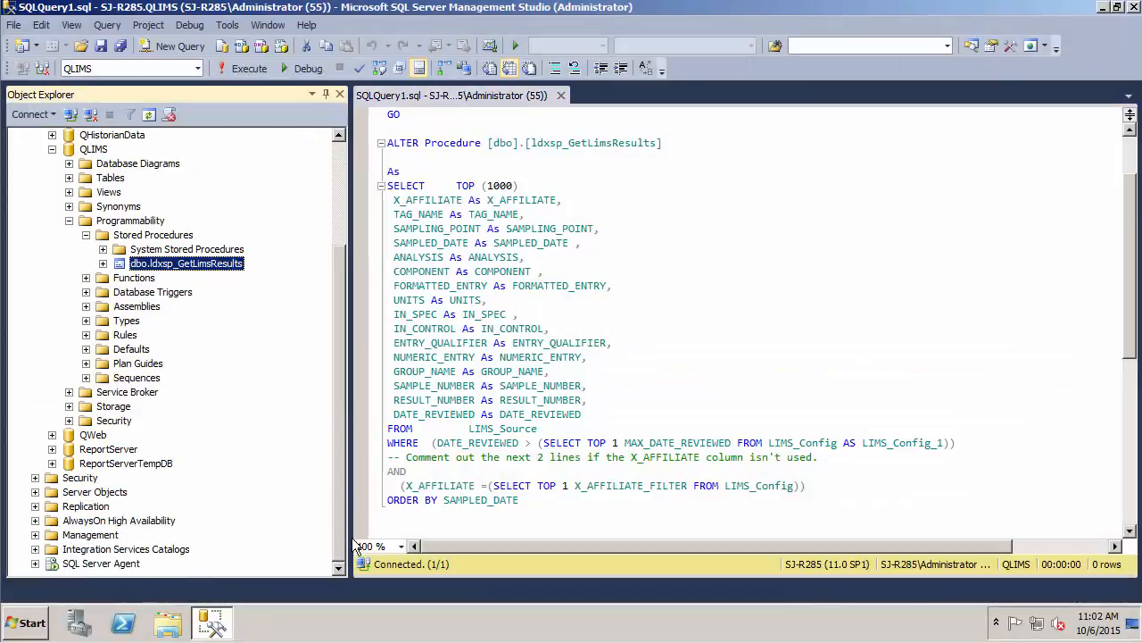
left_click(34, 492)
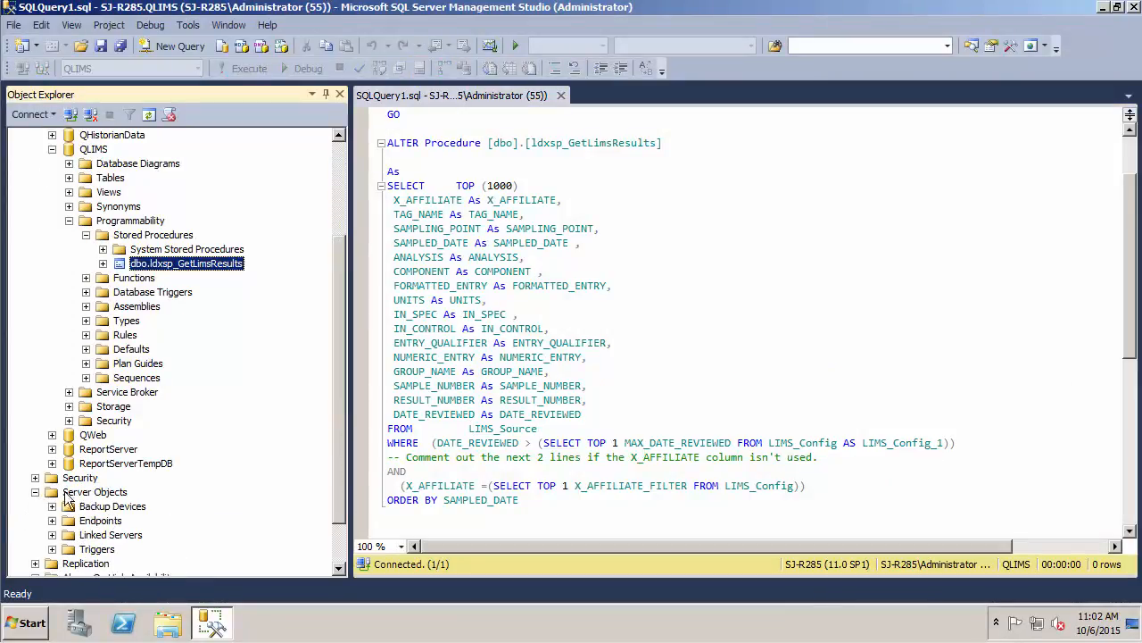
scroll(205, 490, "down", 2)
left_click(52, 478)
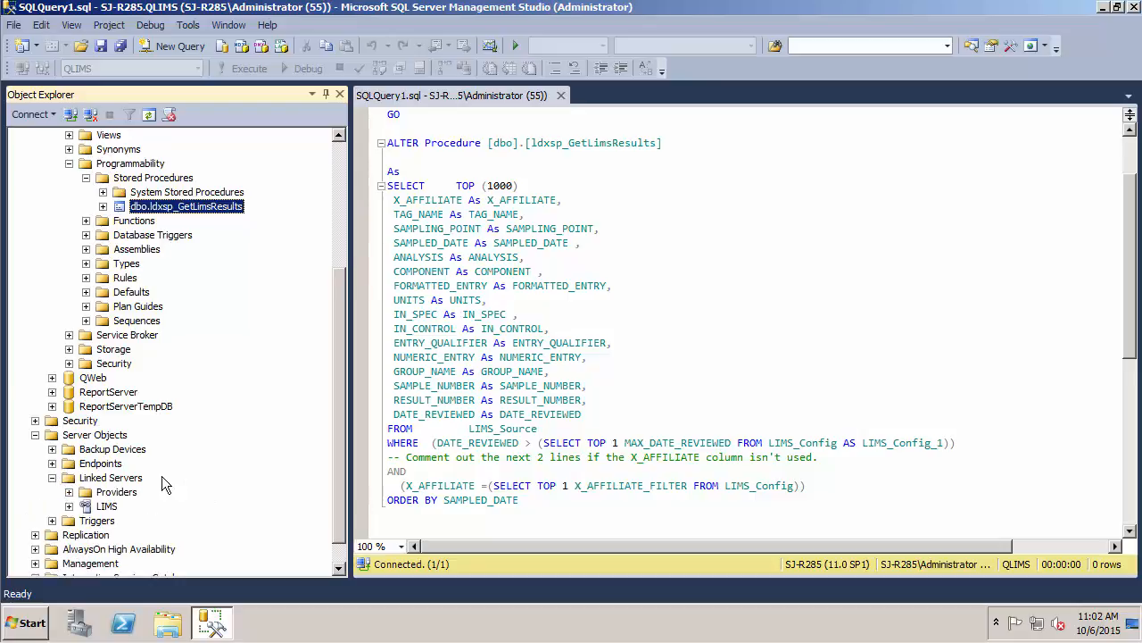
Step: Expand the LIMS linked server through its catalogs down to the tables of the QLIMS catalog
scroll(72, 477, "down", 1)
left_click(69, 477)
scroll(76, 477, "down", 1)
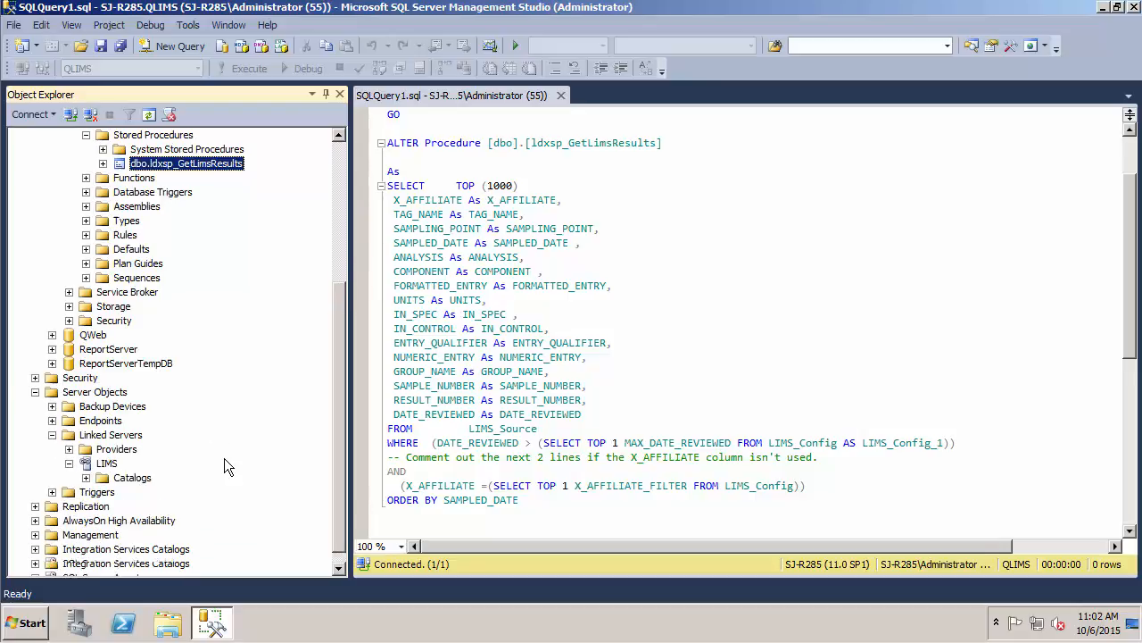
left_click(85, 478)
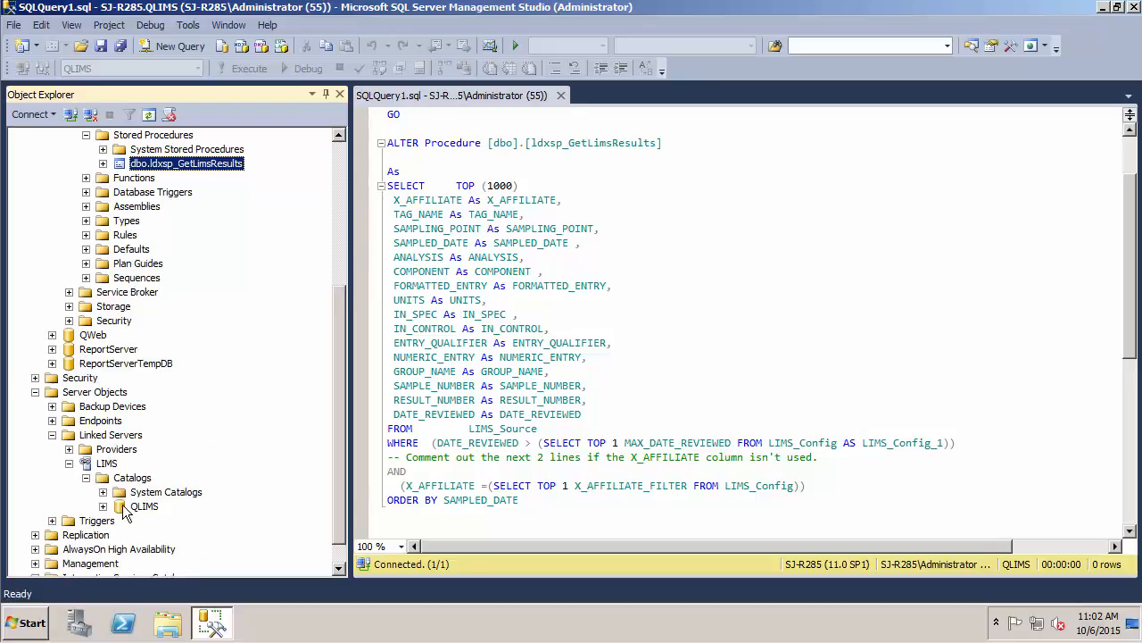
left_click(103, 506)
scroll(239, 491, "down", 2)
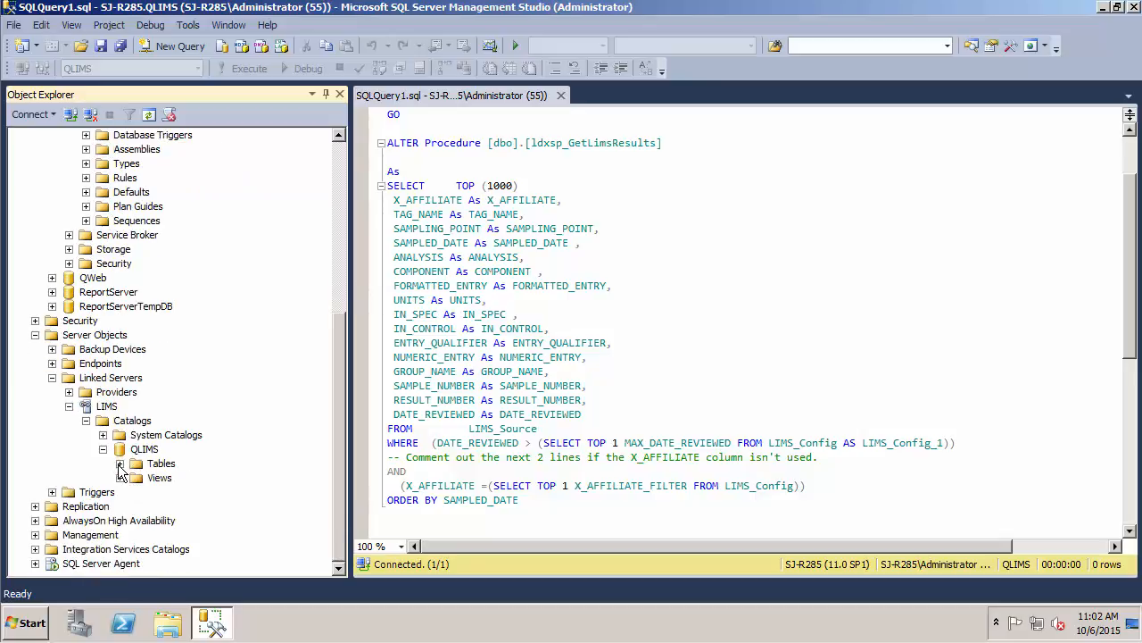
left_click(120, 463)
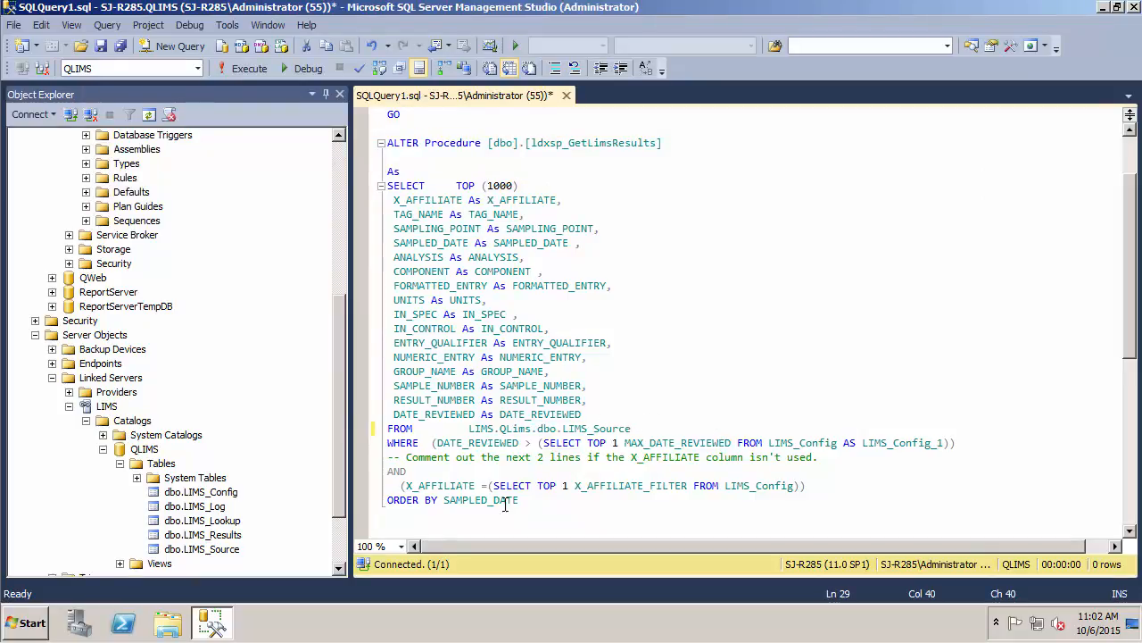
Step: Comment out the AND line and the X_AFFILIATE filter line below it with --, and execute the ALTER Procedure script
mouse_move(448, 483)
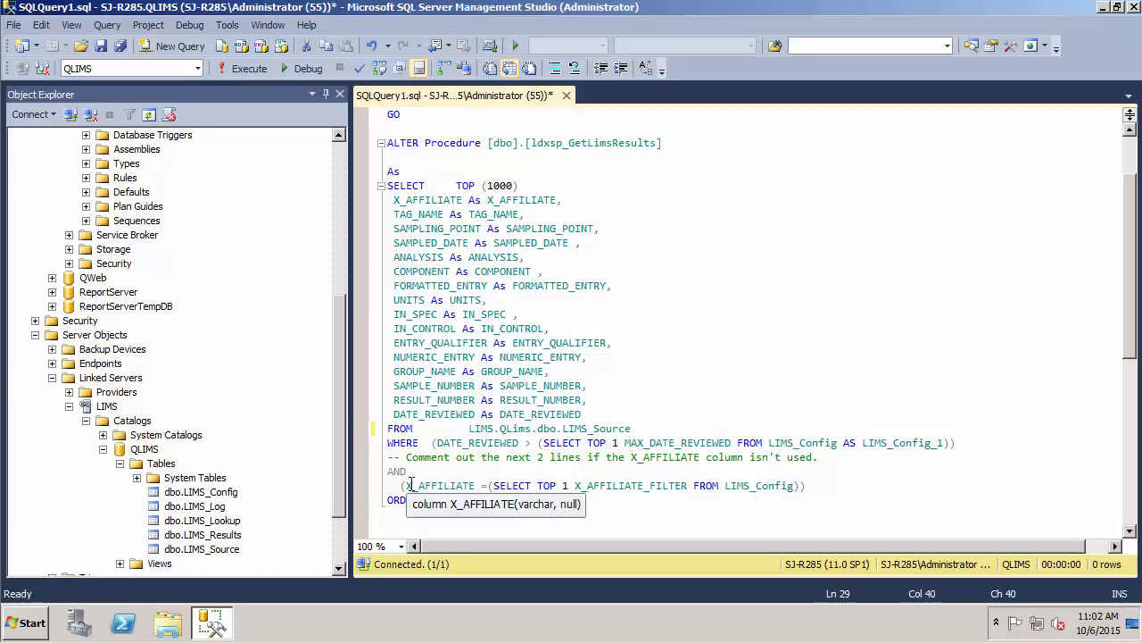
left_click(390, 473)
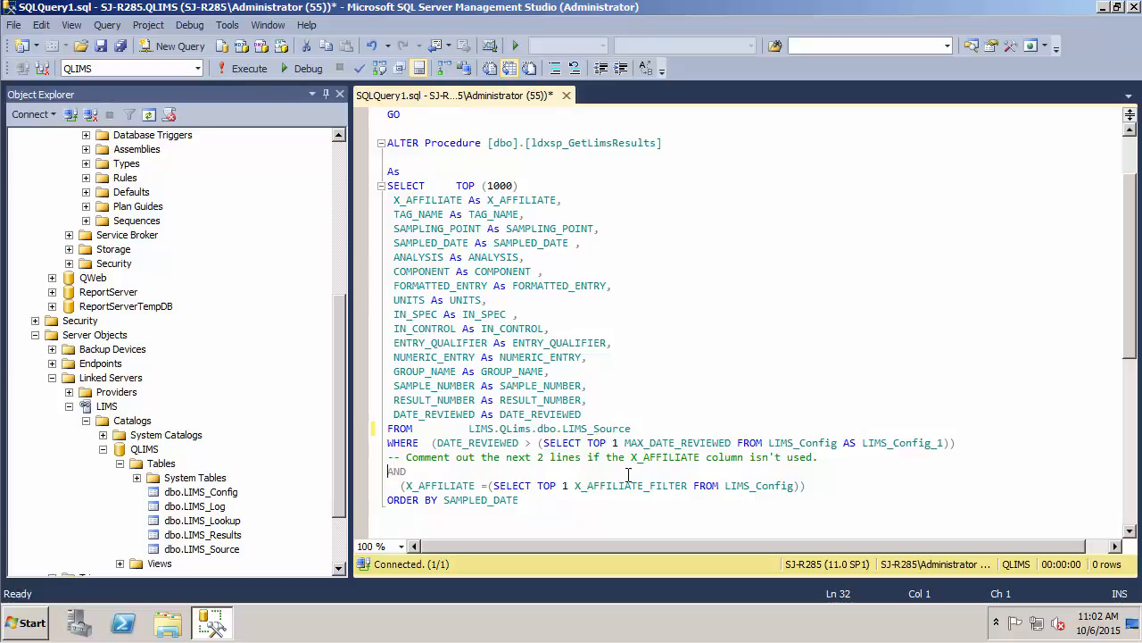
type("--")
left_click(402, 490)
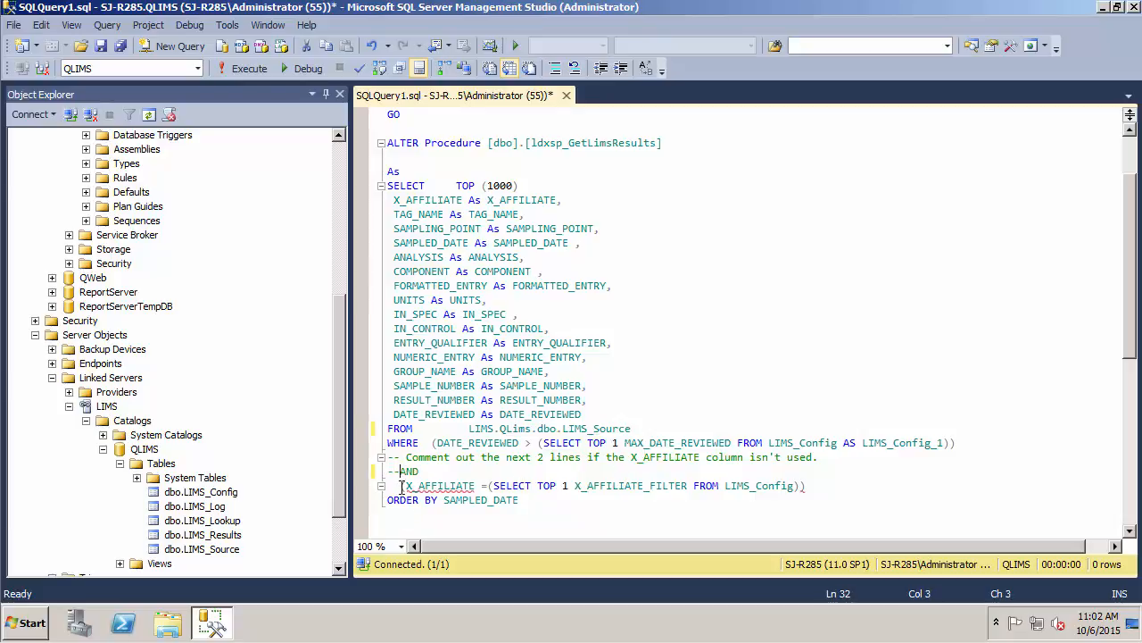
type("--")
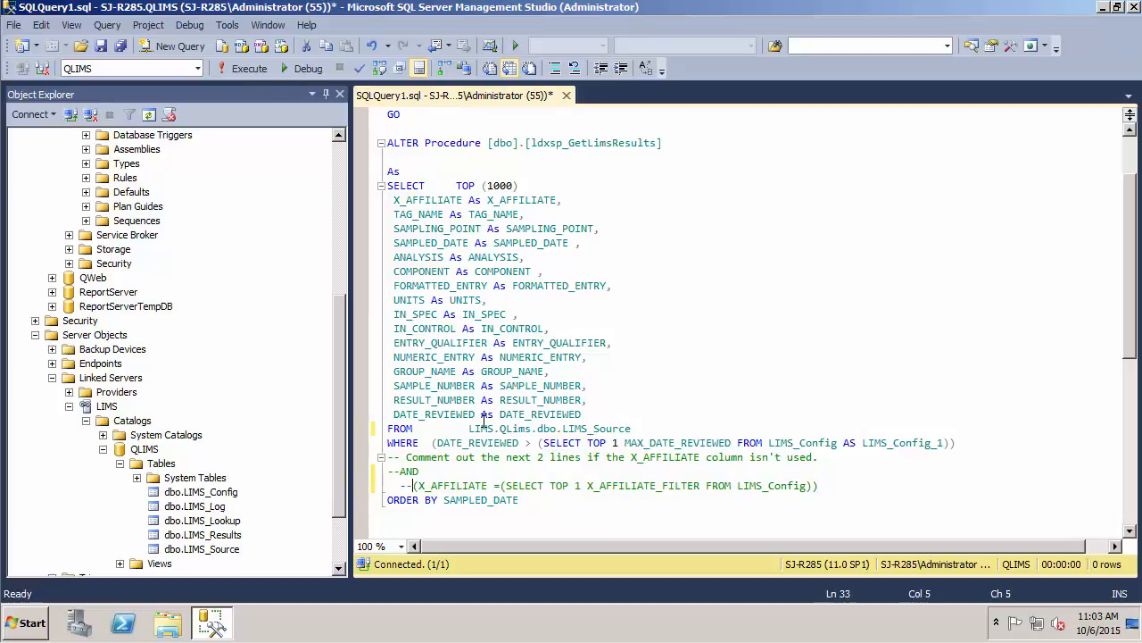
left_click(249, 68)
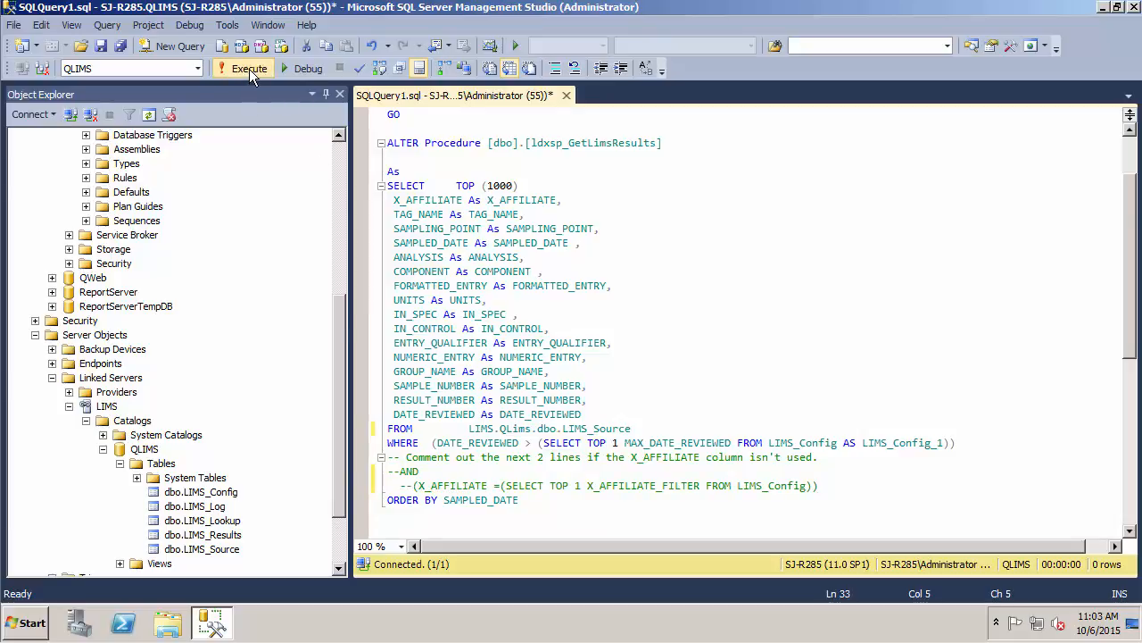